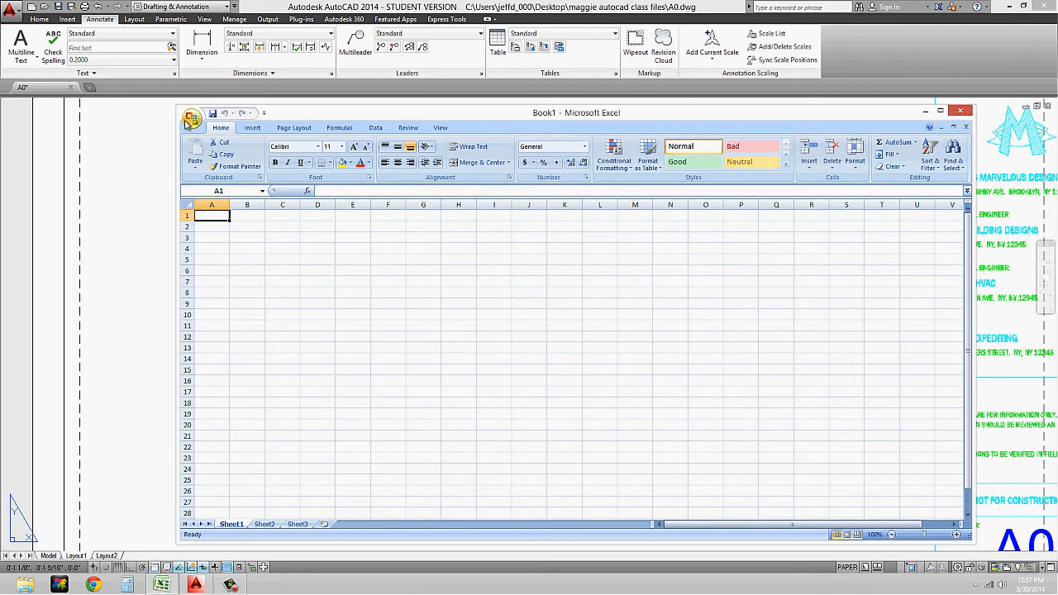
Step: Open the DRAWING LIST workbook and extend the drawing number series below A1 down to A5
click(275, 151)
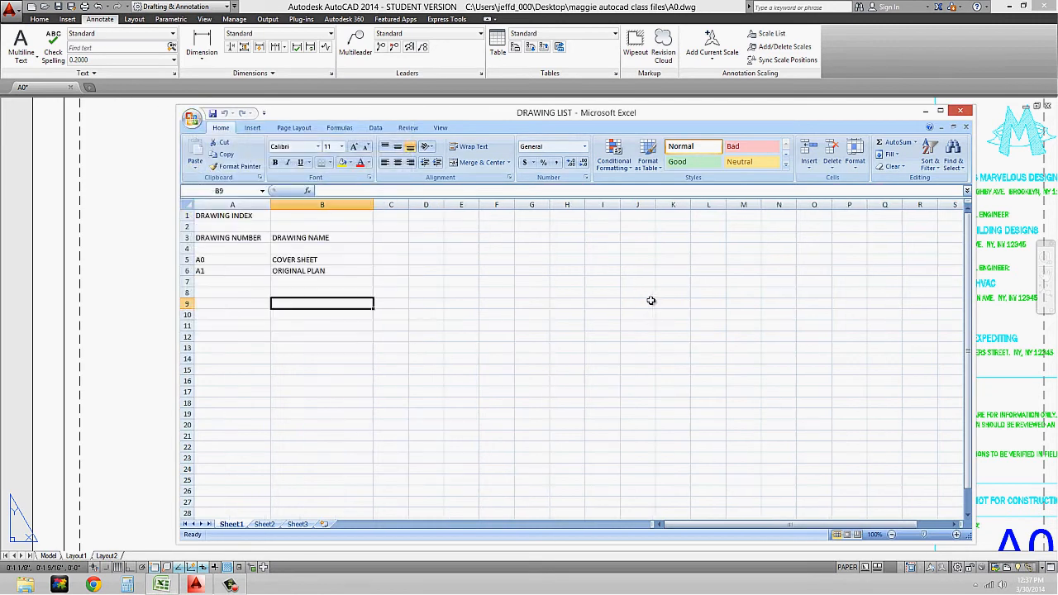
click(213, 280)
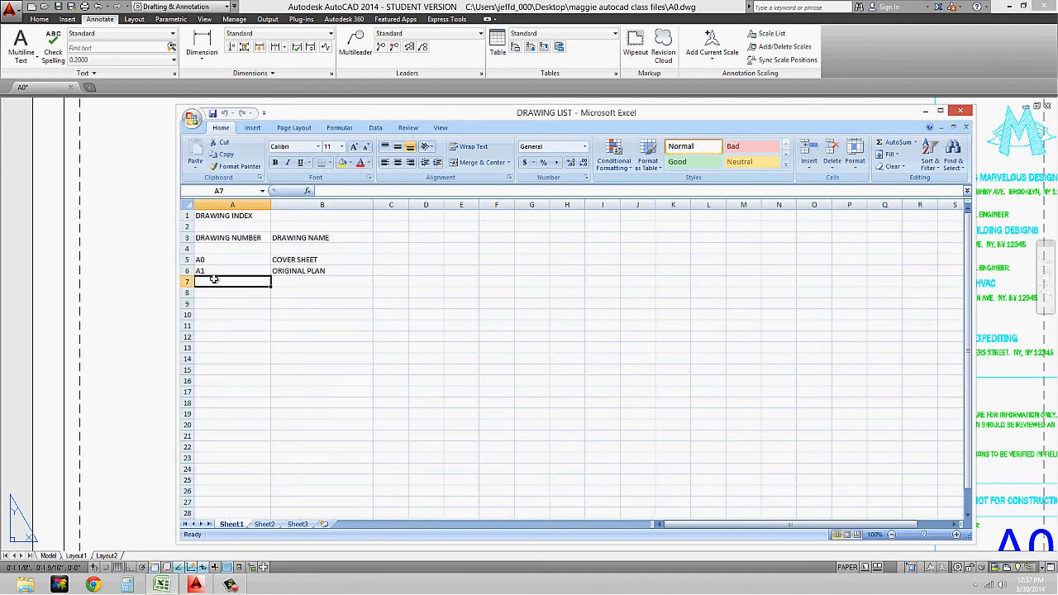
click(224, 271)
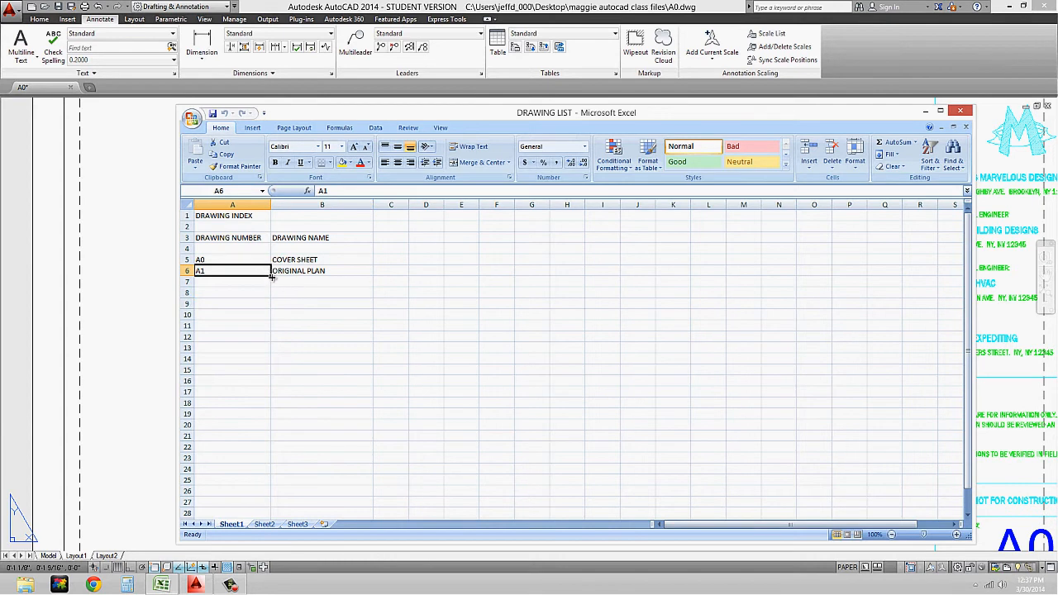
drag(271, 276, 265, 327)
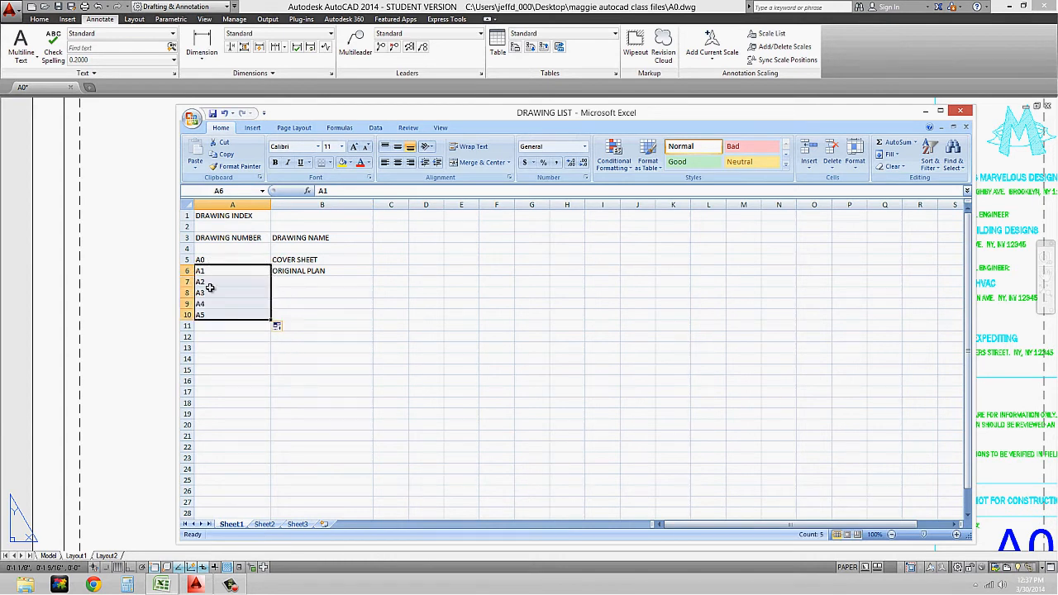
click(350, 315)
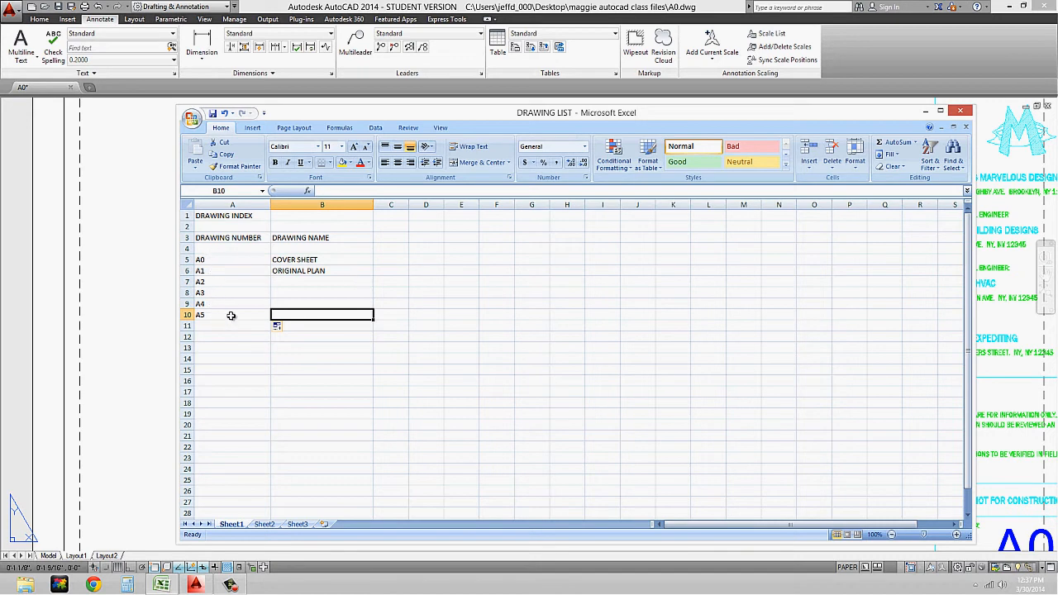
Step: Enter MODIFIED PLAN as the drawing name for drawing number A2
click(323, 283)
text(MODIFIED P)
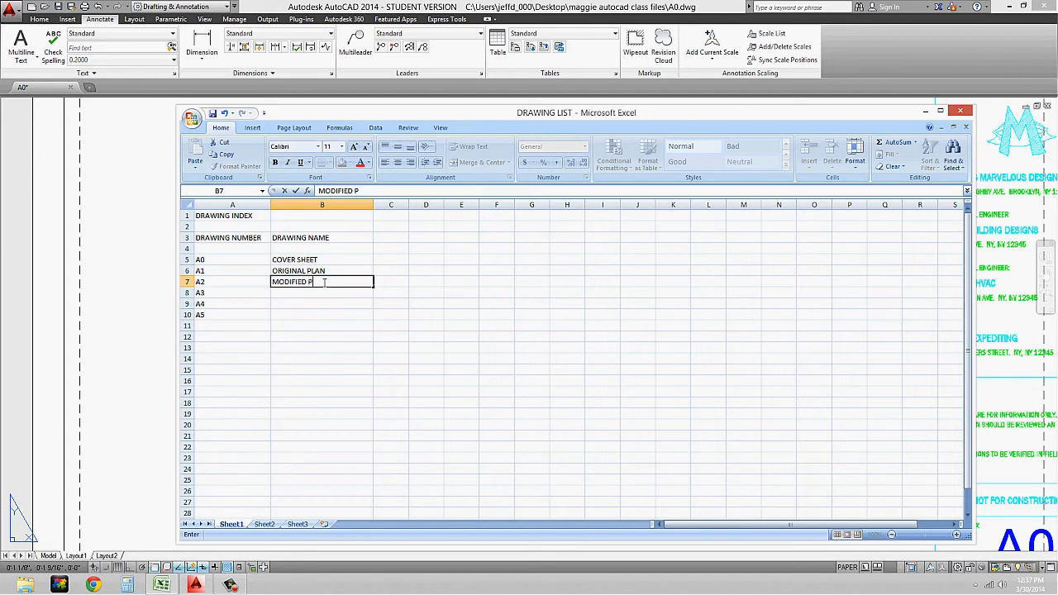
key(Return)
key(Return)
key(Return)
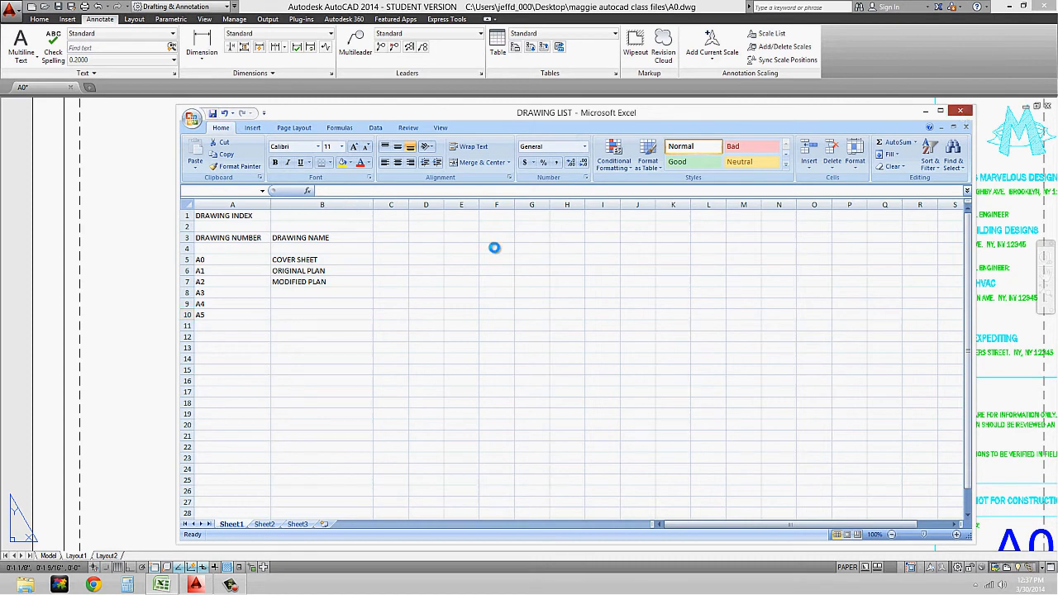
Step: Close the saved workbook and, back in AutoCAD, update the drawing index table through the DRAWING LIST data link
click(961, 112)
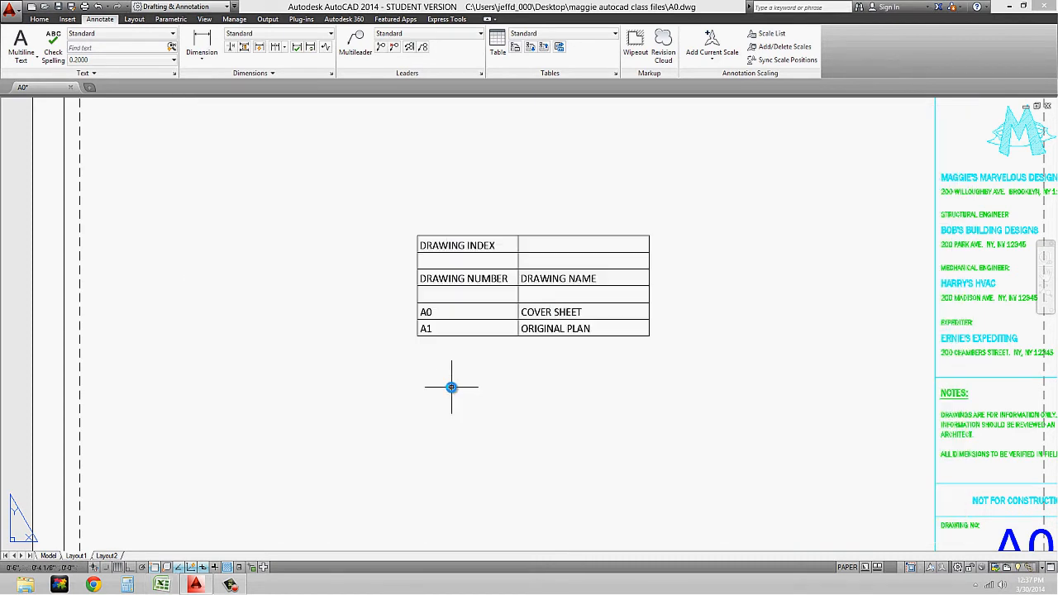
scroll(451, 386, down, 2)
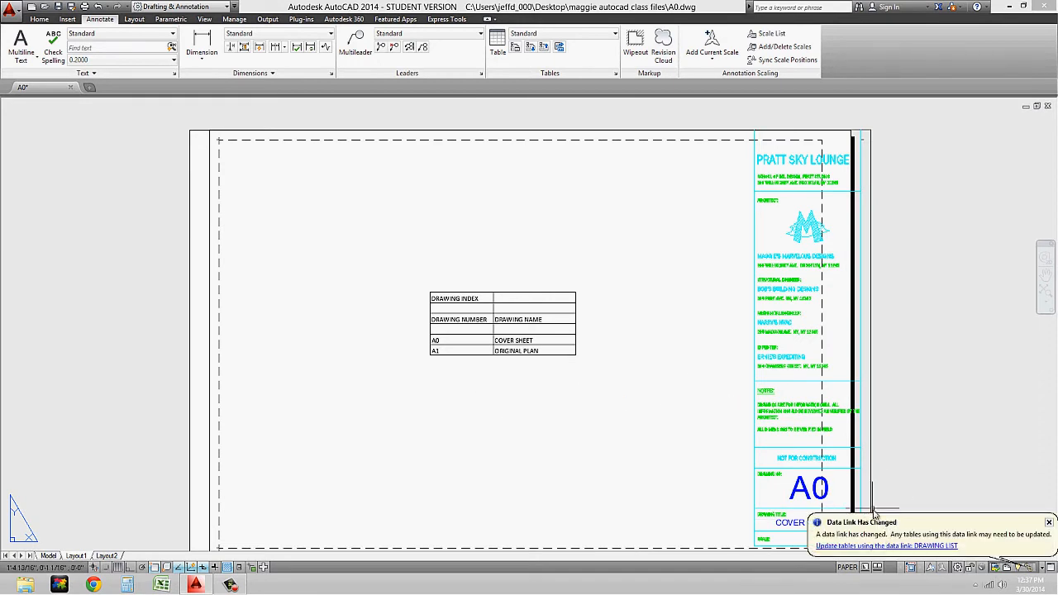
click(934, 547)
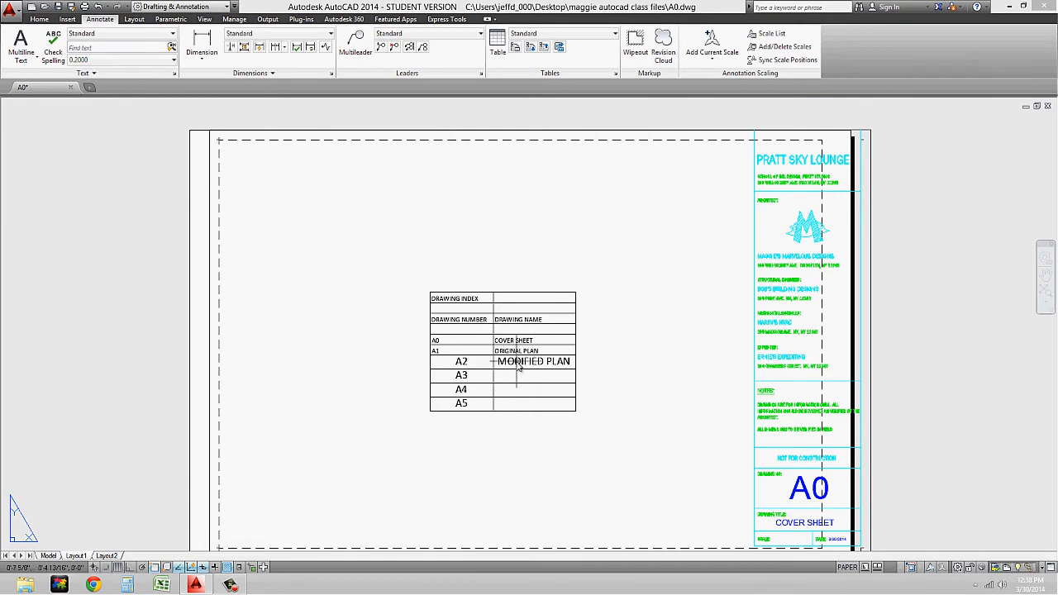
Step: Reopen the DRAWING LIST workbook in Excel, extend the drawing numbers from A5 to A9 and clear the extra entry in cell A15
right_click(167, 582)
click(218, 492)
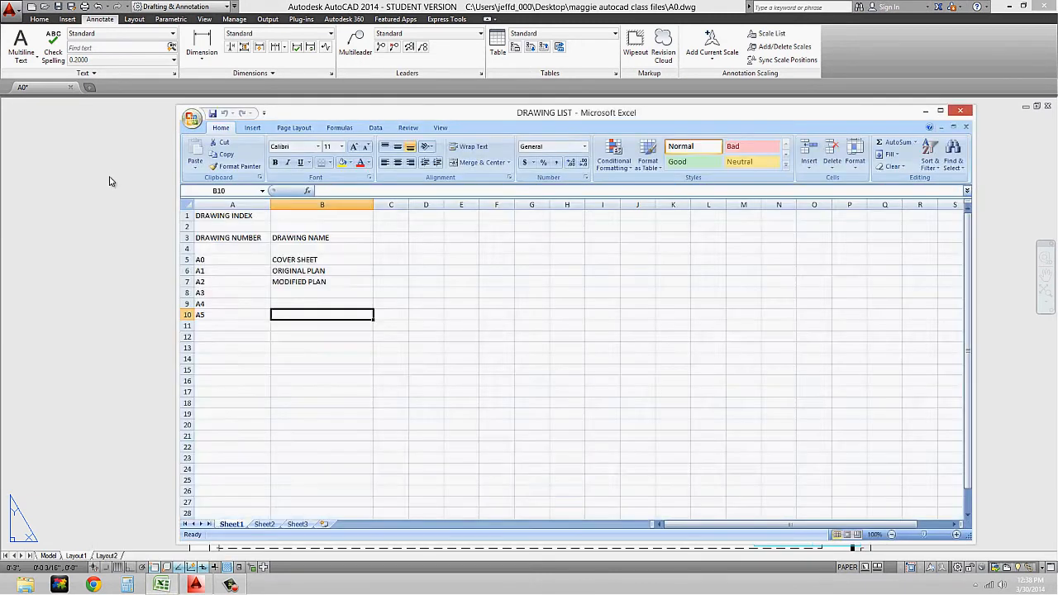
click(109, 181)
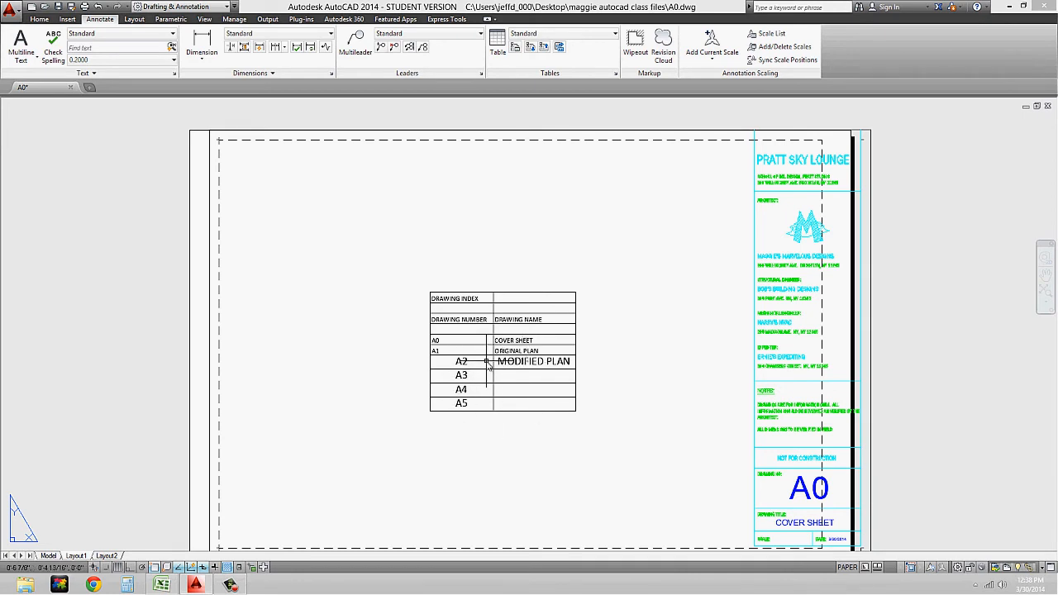
click(161, 585)
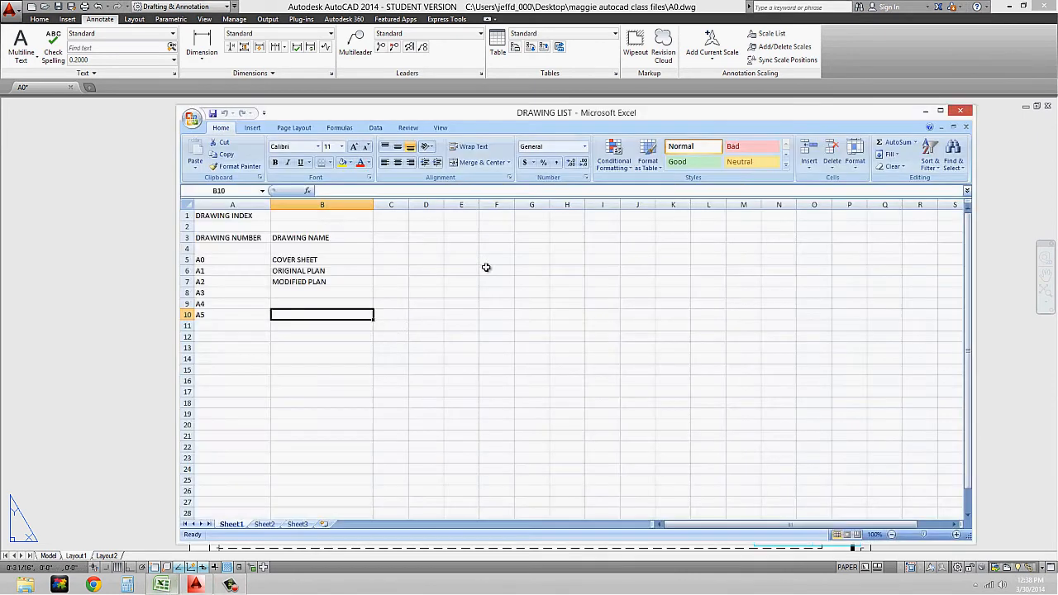
click(214, 318)
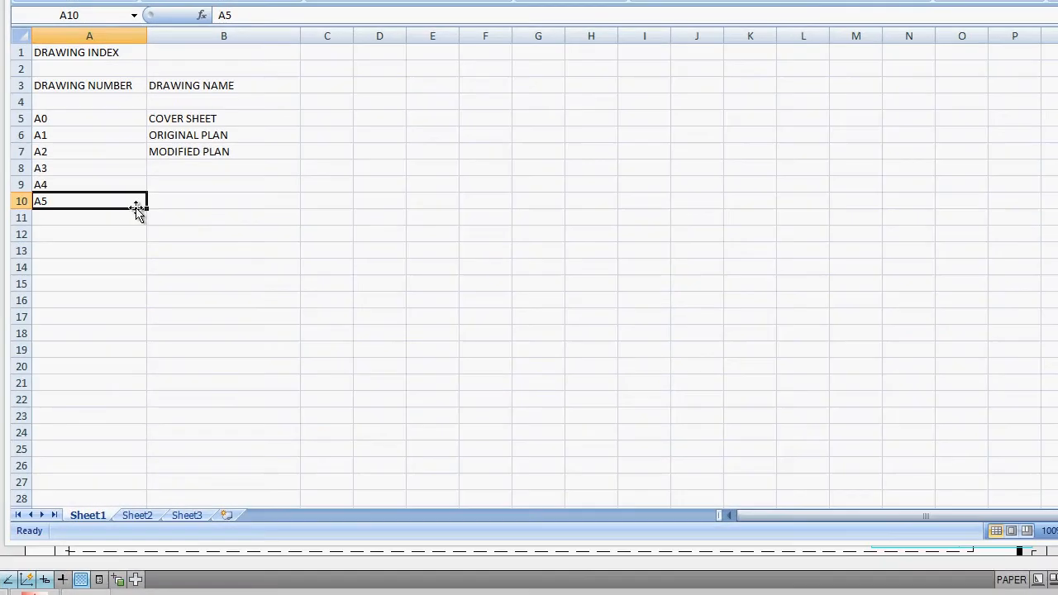
drag(146, 207, 146, 289)
click(52, 282)
key(Delete)
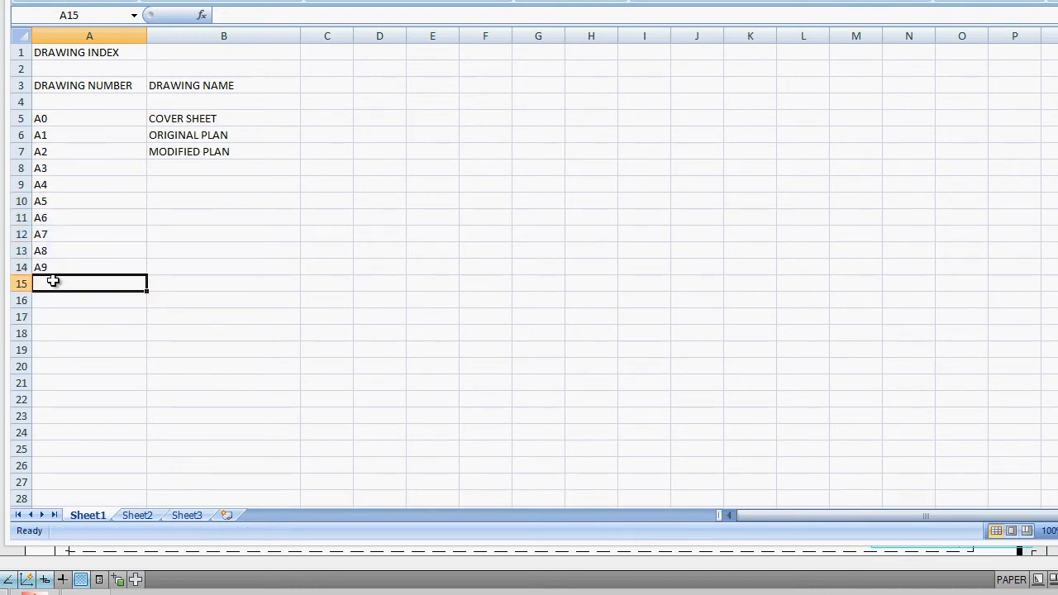
click(253, 257)
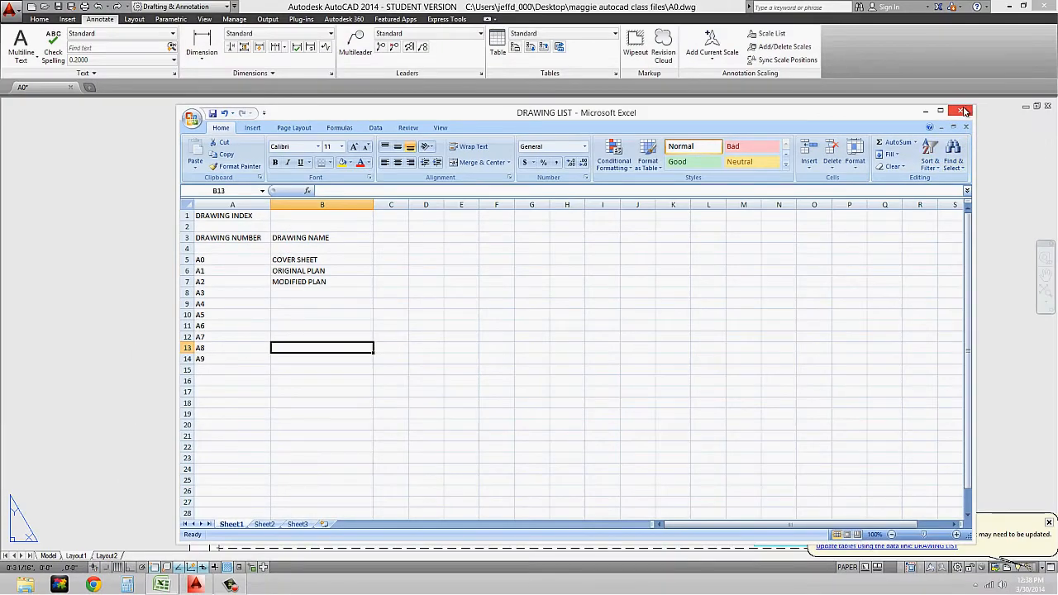
Step: Close the saved workbook and refresh the linked table in AutoCAD to bring in drawing numbers A6 to A9
click(961, 111)
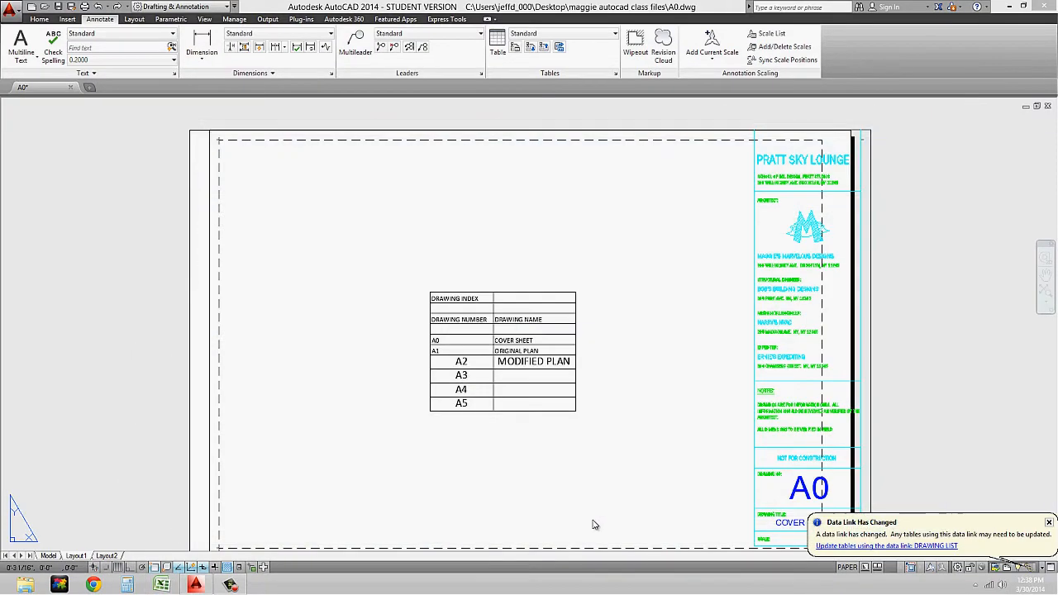
click(917, 545)
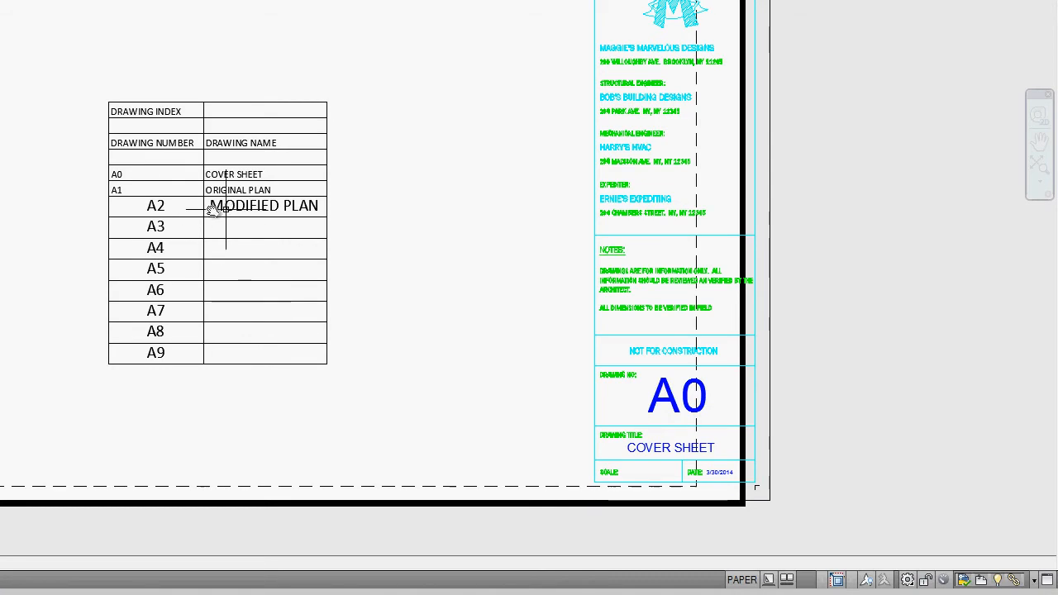
Step: Select all cells of the drawing index table and unlock them
click(136, 106)
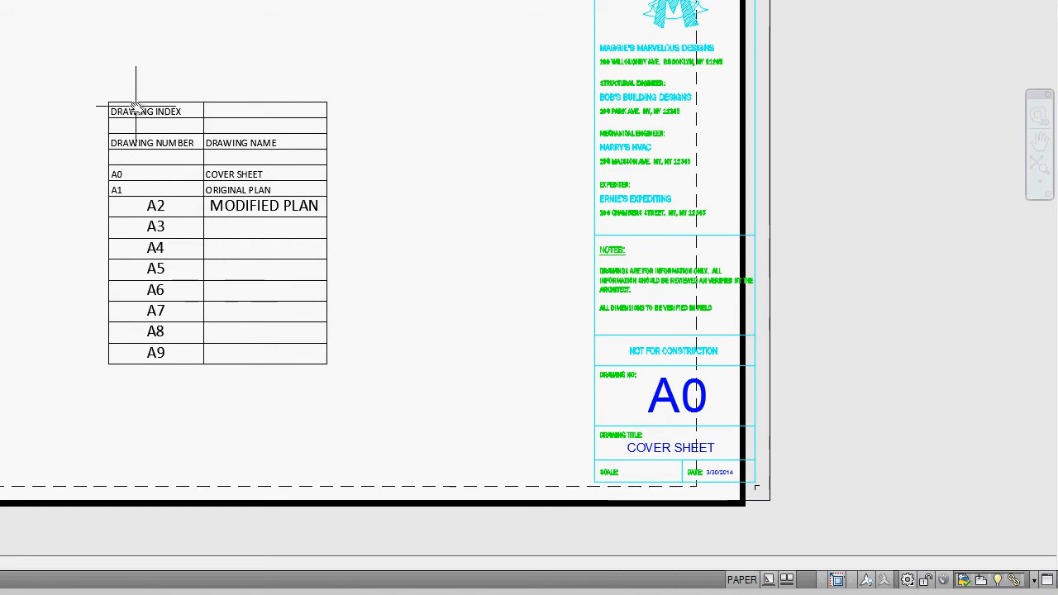
click(322, 351)
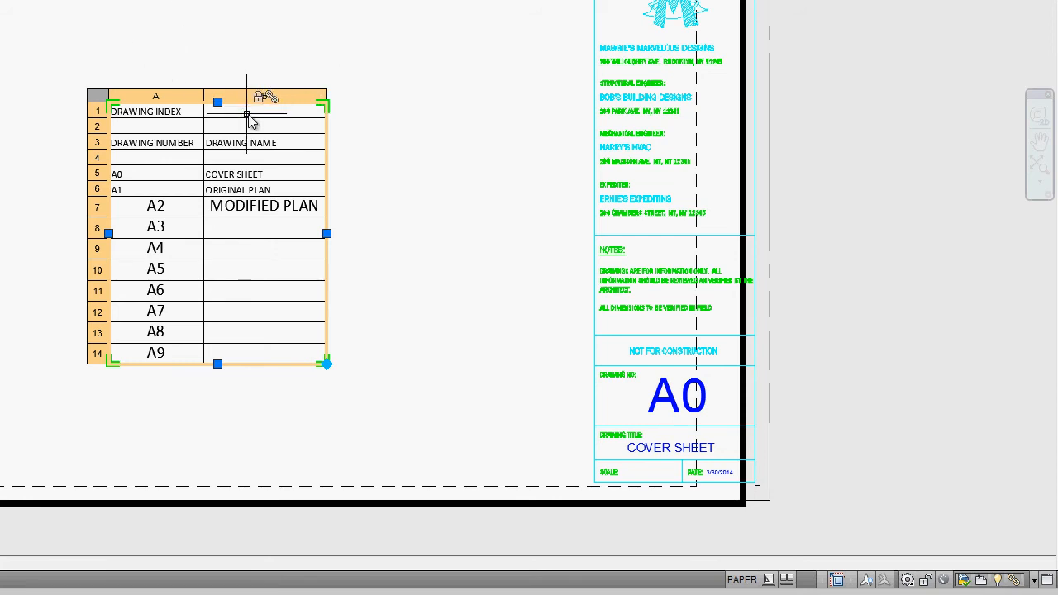
mouse_move(250, 113)
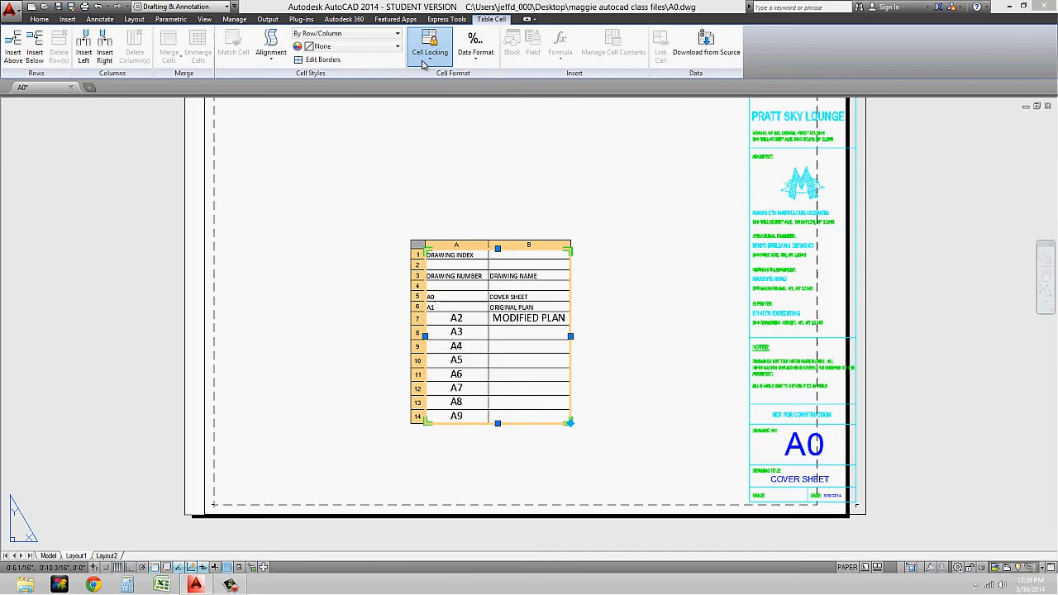
click(429, 51)
click(444, 75)
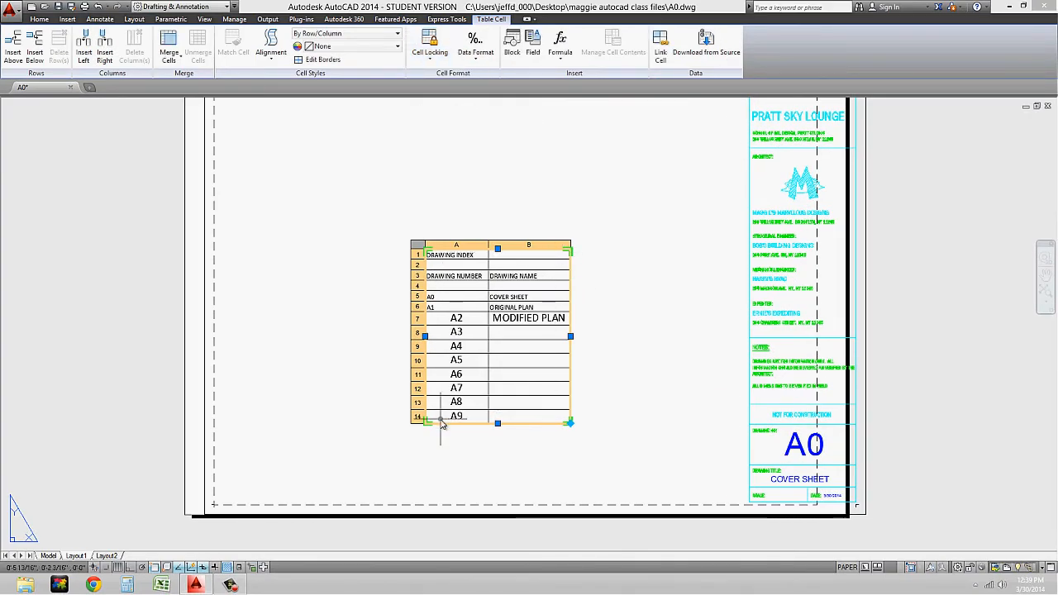
click(475, 320)
scroll(465, 322, up, 2)
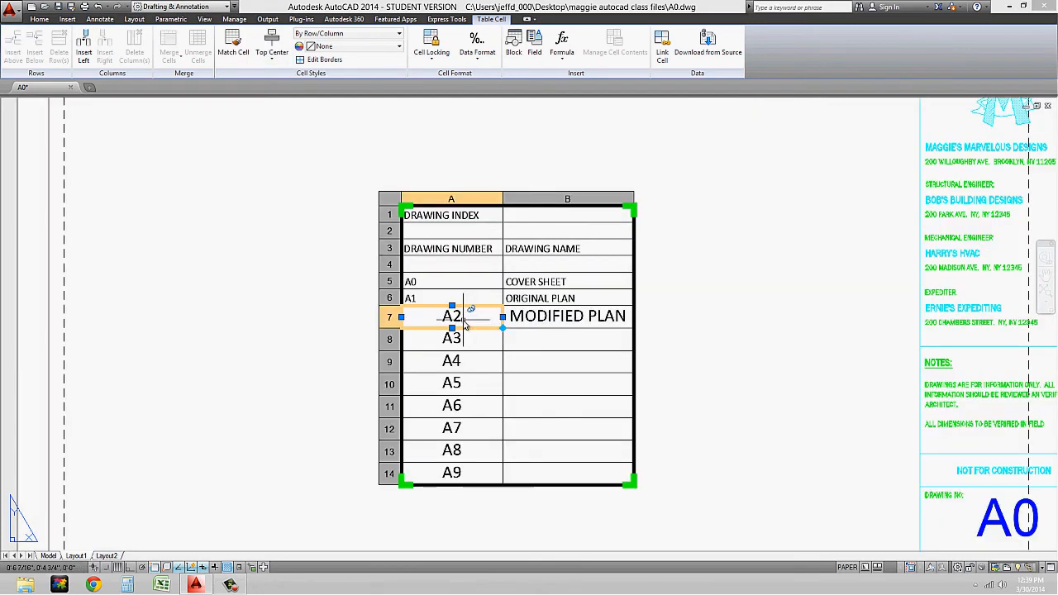
double_click(473, 316)
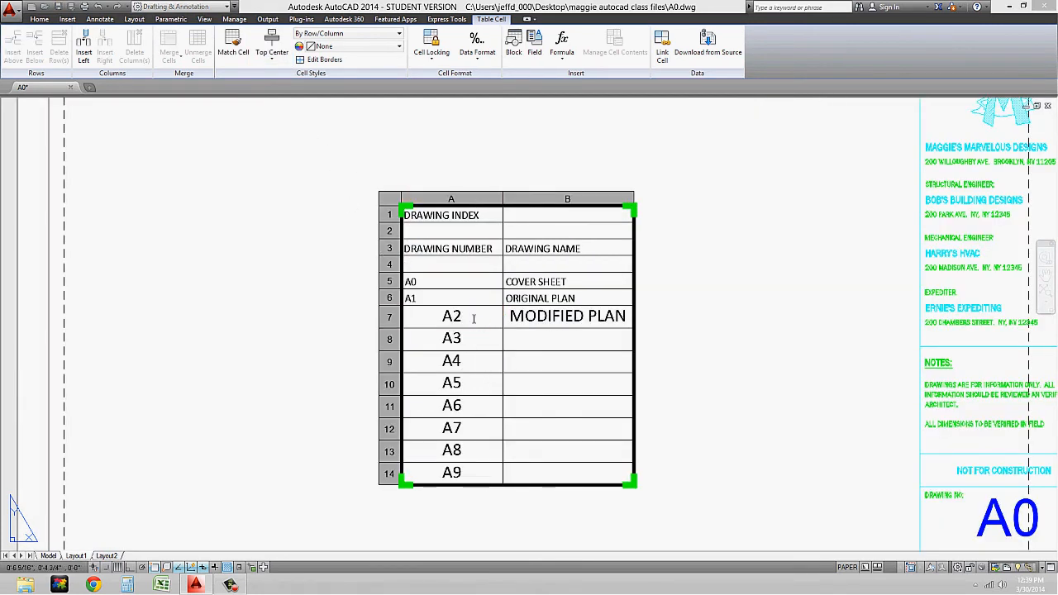
click(469, 300)
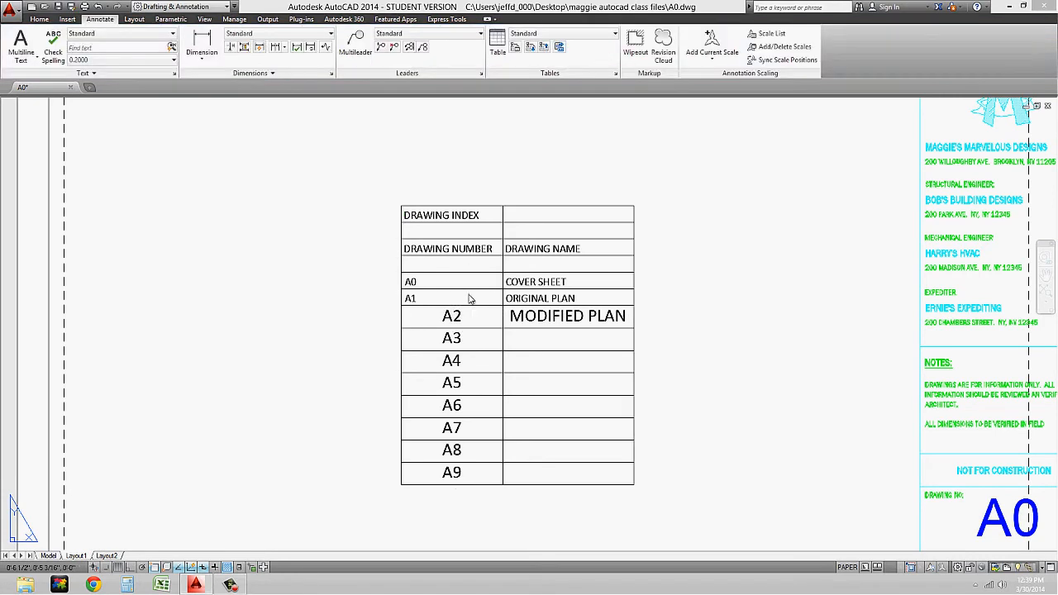
Step: Match the cell format of drawing number A1 onto cells A3 through A9 and the MODIFIED PLAN cell
click(423, 299)
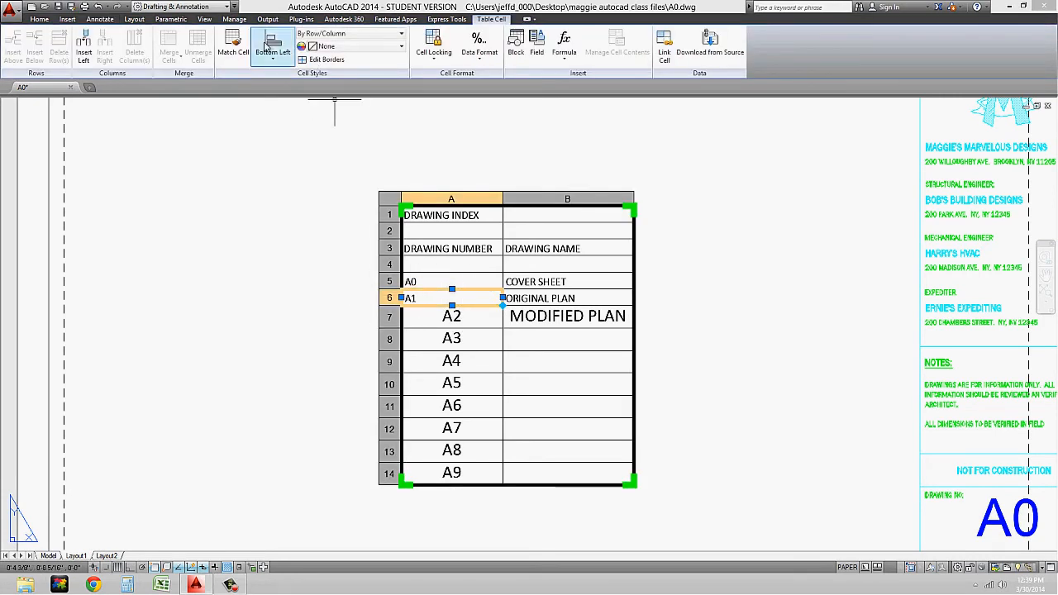
click(232, 45)
click(473, 338)
click(484, 362)
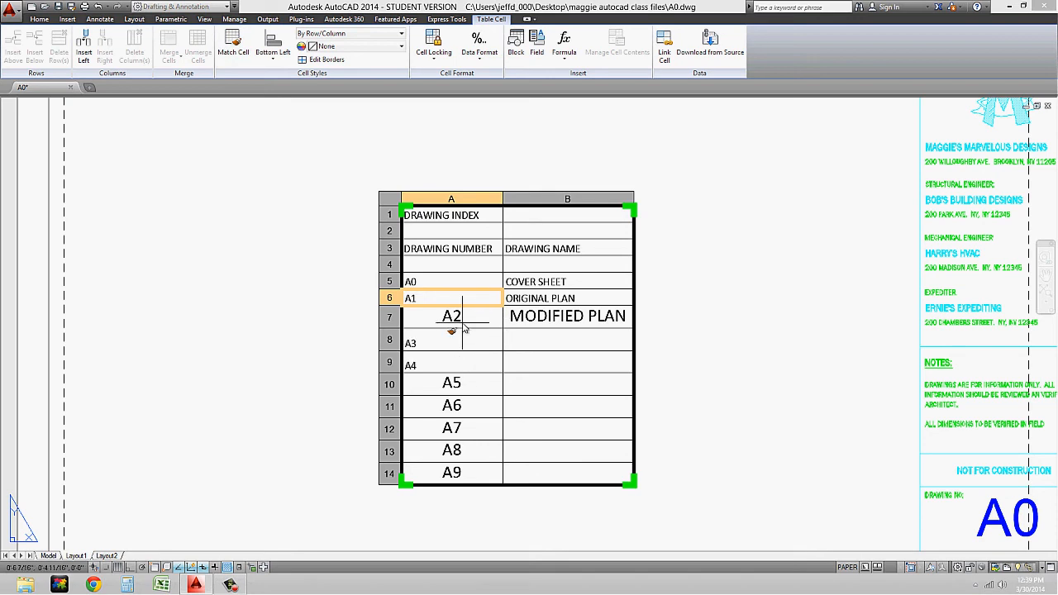
click(483, 382)
click(484, 407)
click(478, 429)
click(482, 450)
click(485, 472)
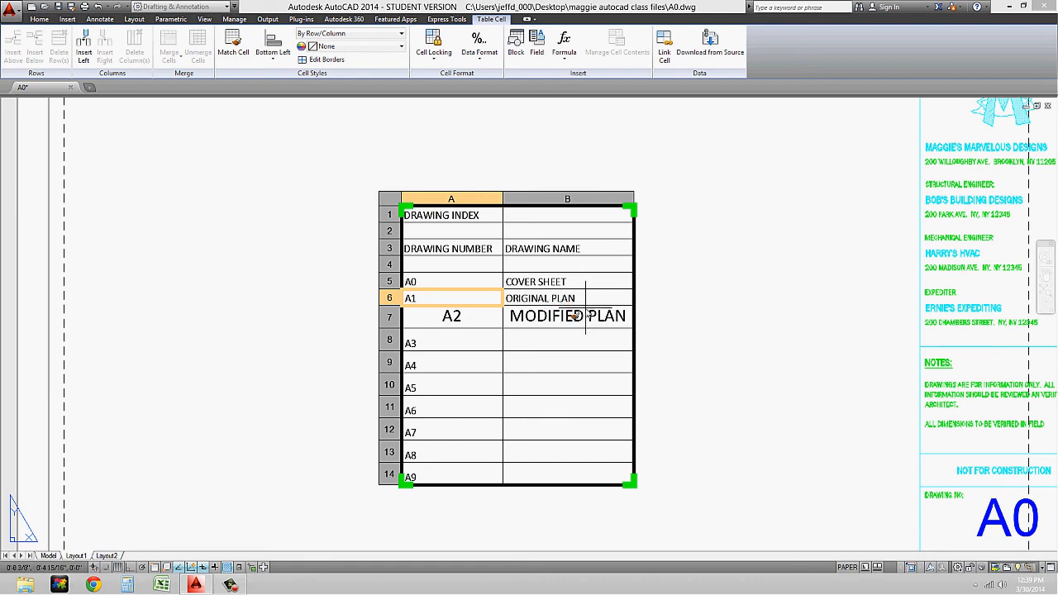
click(578, 318)
key(Escape)
click(481, 324)
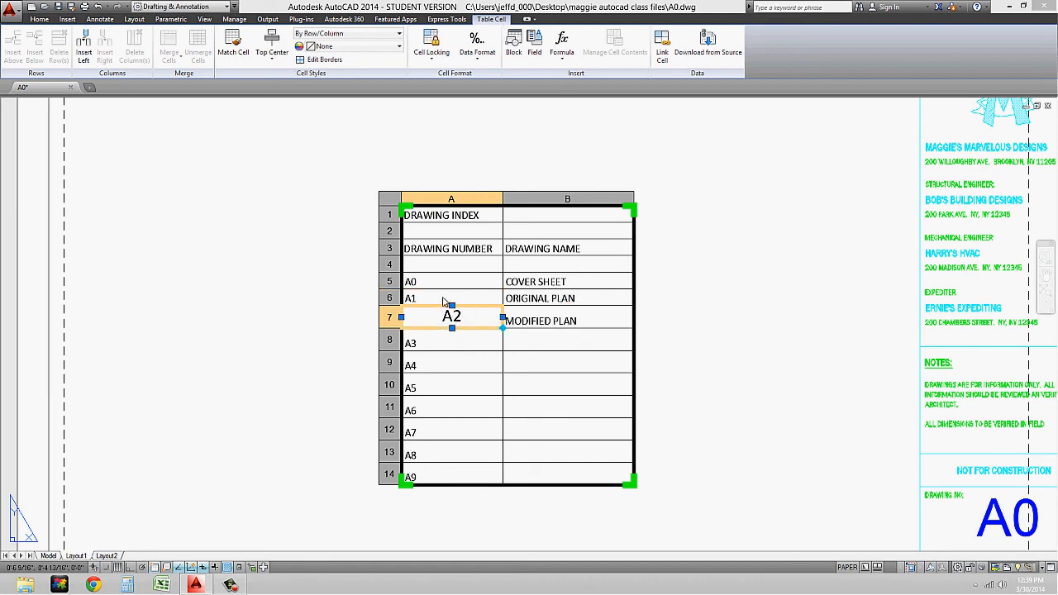
click(671, 286)
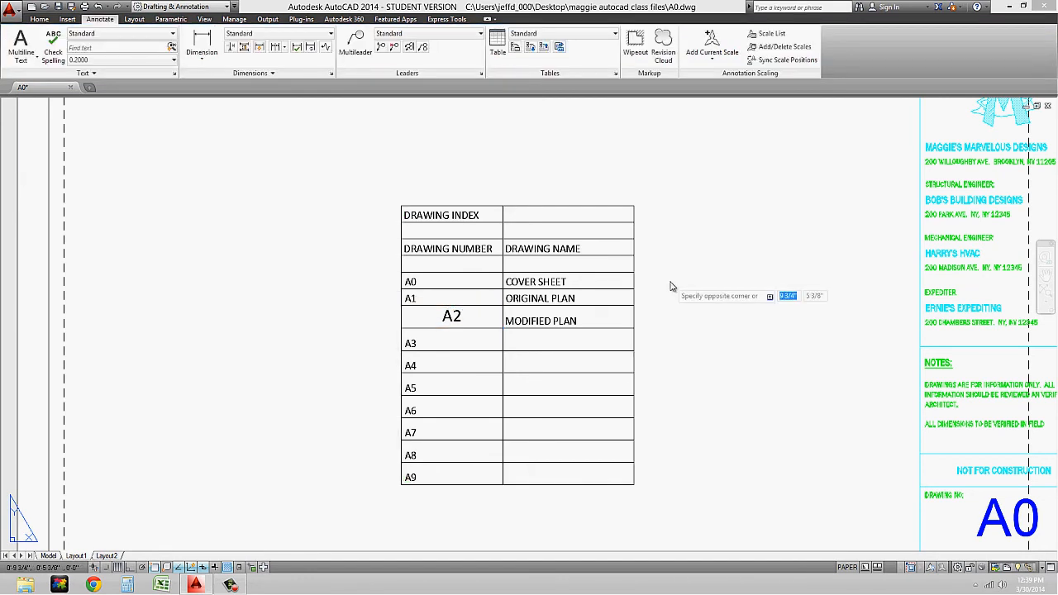
Step: Delete the entire drawing index table from the cover sheet layout
scroll(672, 286, down, 4)
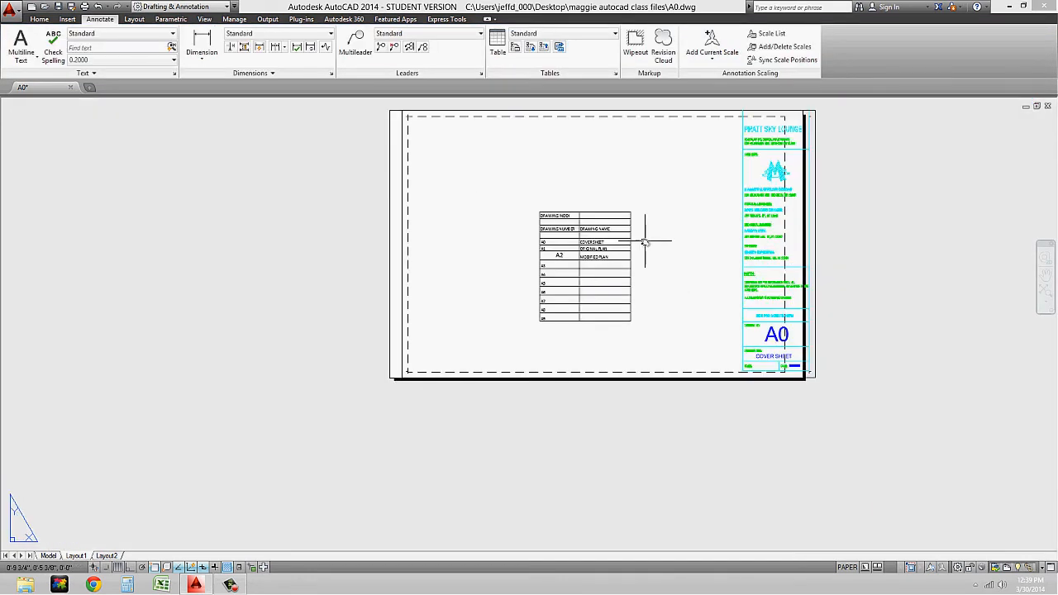
click(620, 231)
click(588, 256)
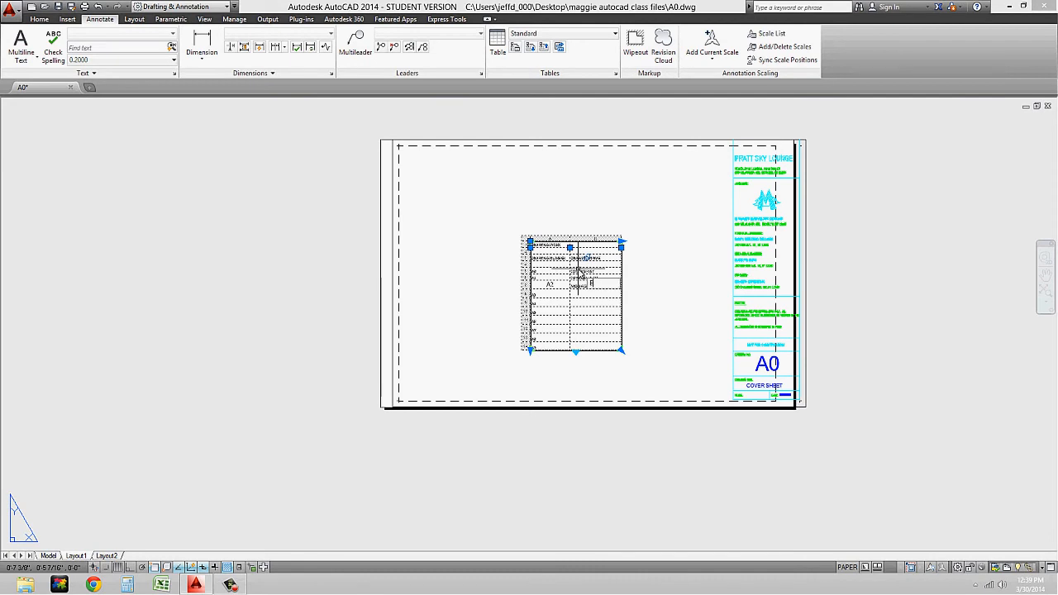
key(Delete)
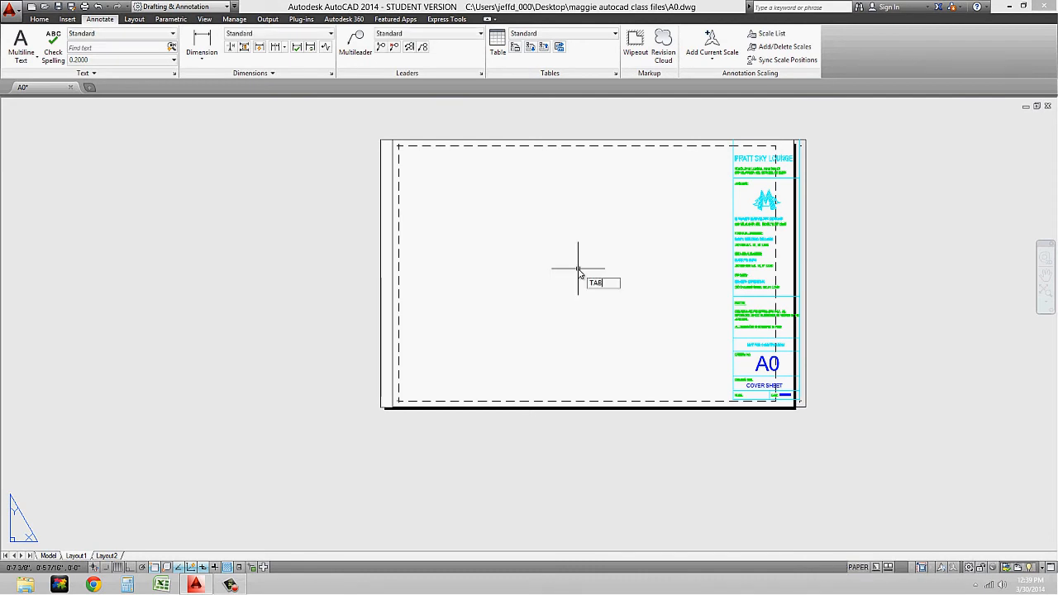
Step: Insert a table from the DRAWING LIST data link in the middle of the cover sheet layout
key(Return)
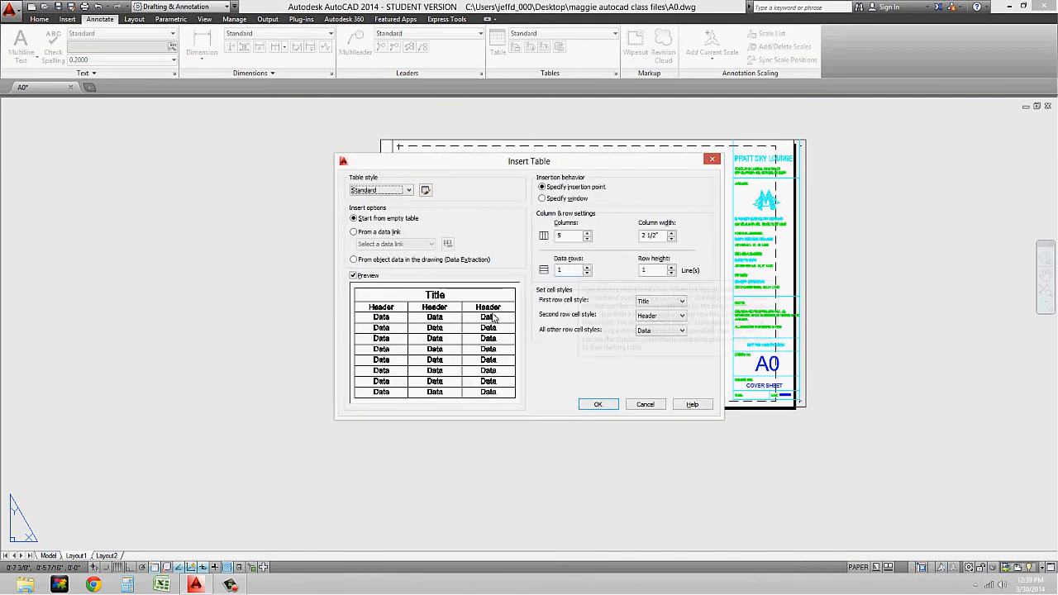
click(354, 232)
click(413, 244)
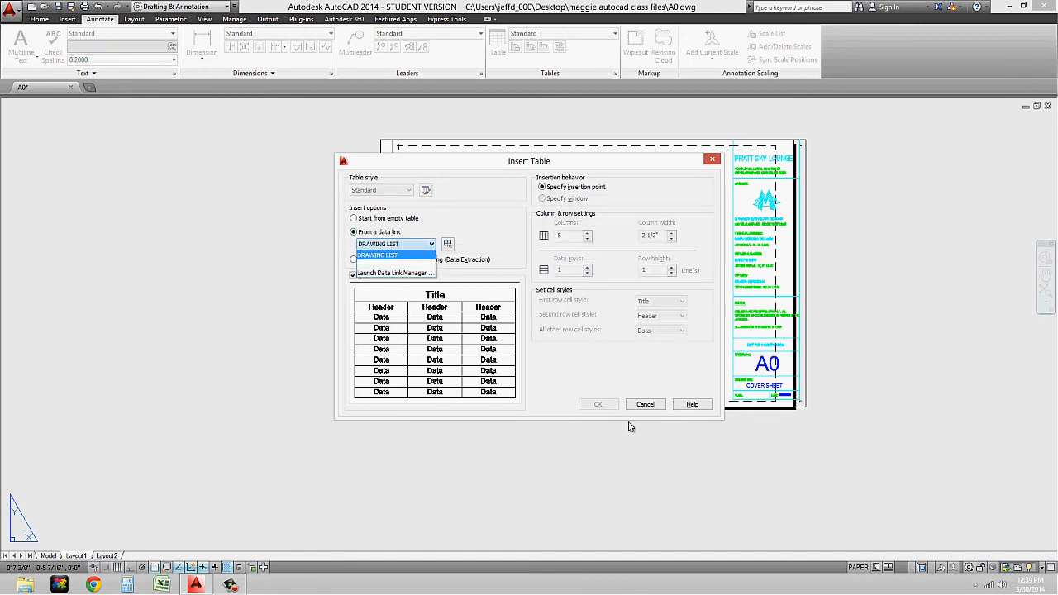
click(597, 402)
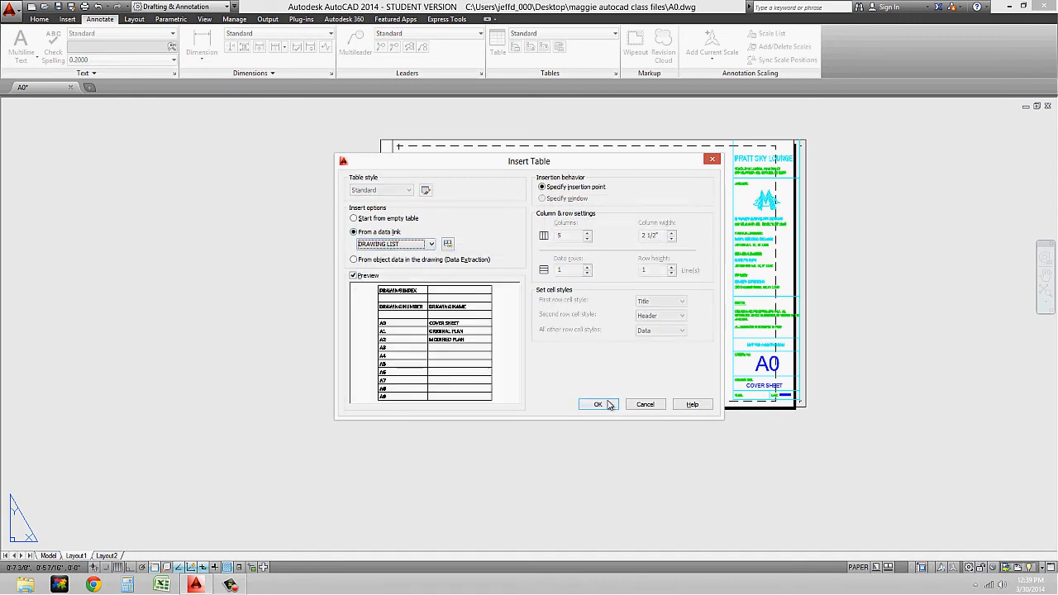
click(601, 404)
click(529, 221)
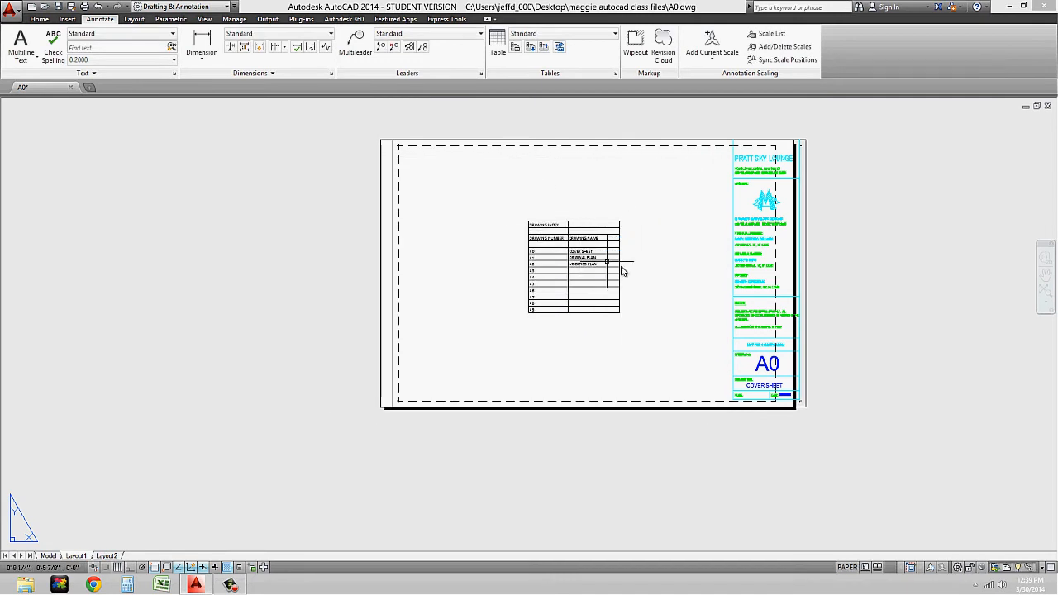
scroll(636, 276, up, 2)
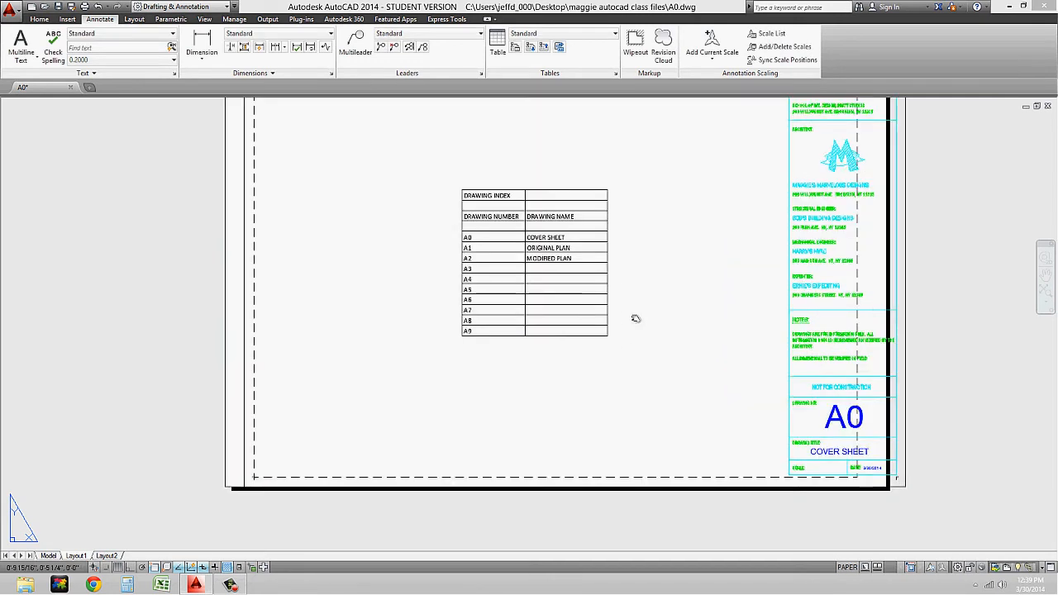
middle_drag(461, 300, 456, 342)
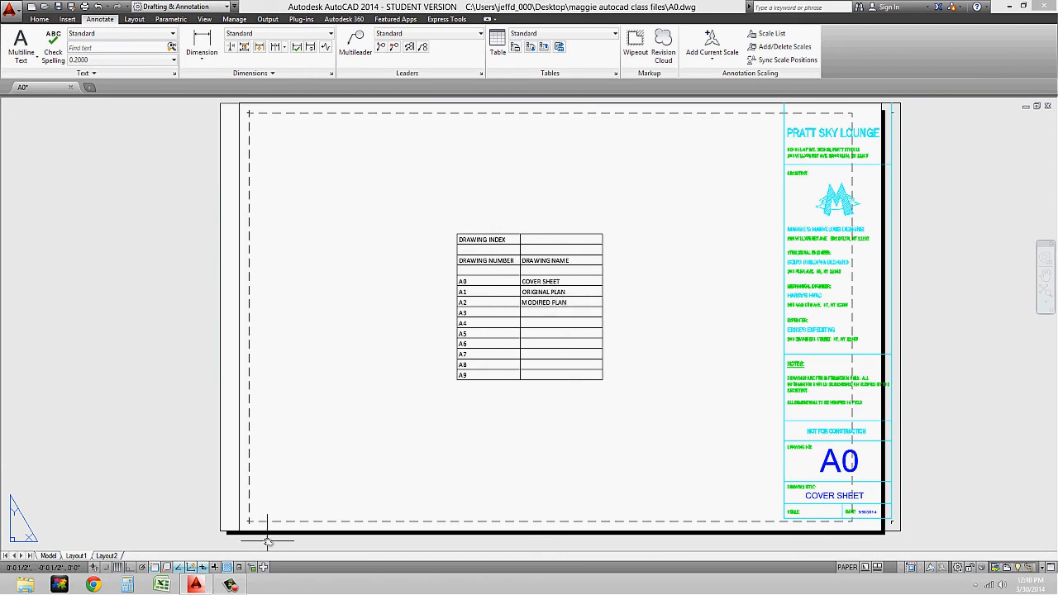
Step: Open the DRAWING LIST workbook in Excel and enter DETAIL OF MODIFIED PLAN in B8 as the drawing name for A3
click(162, 585)
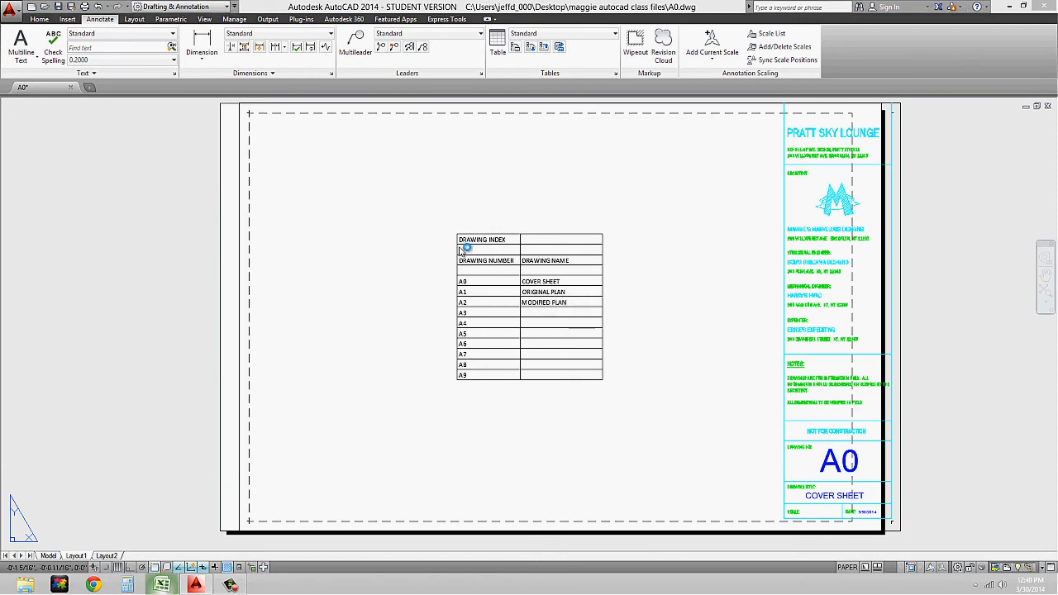
click(192, 118)
click(593, 308)
click(322, 293)
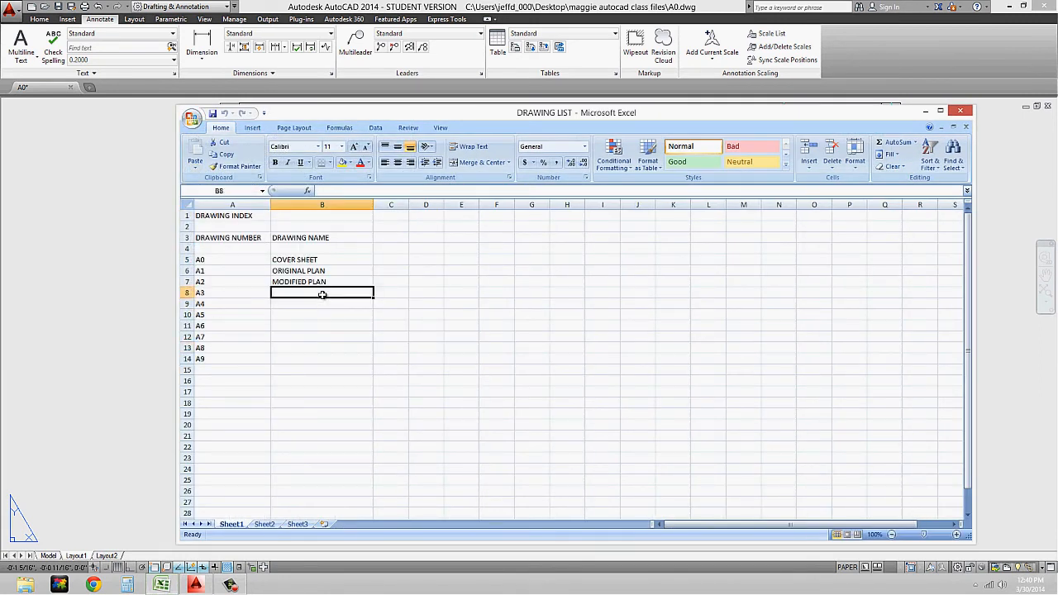
text(DETAIL OF MODIFIED PLAN)
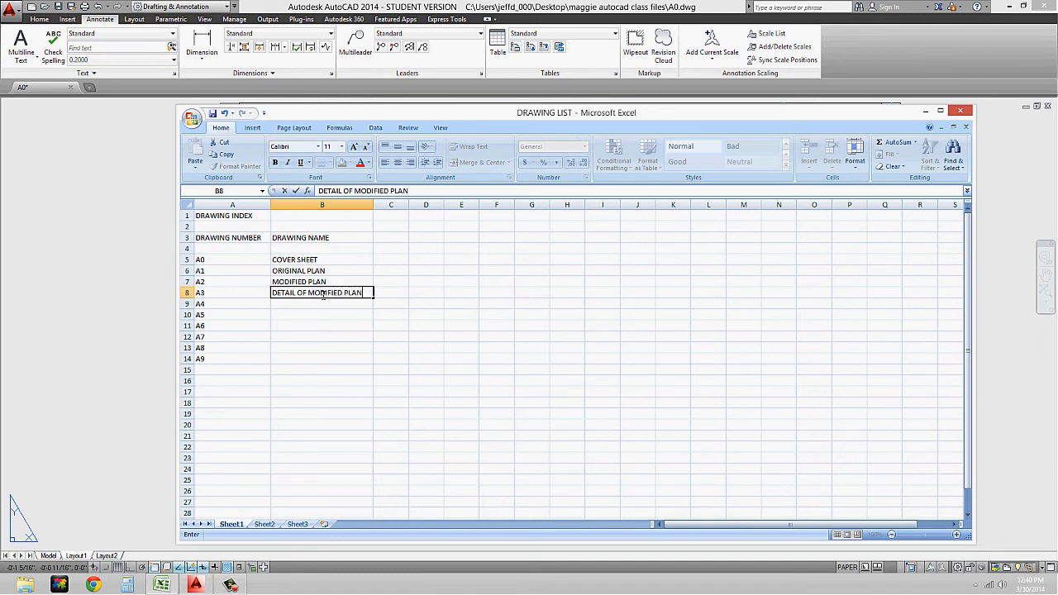
click(330, 332)
Step: Save and close the workbook, and update the tables using the DRAWING LIST data link in AutoCAD
click(212, 113)
click(963, 110)
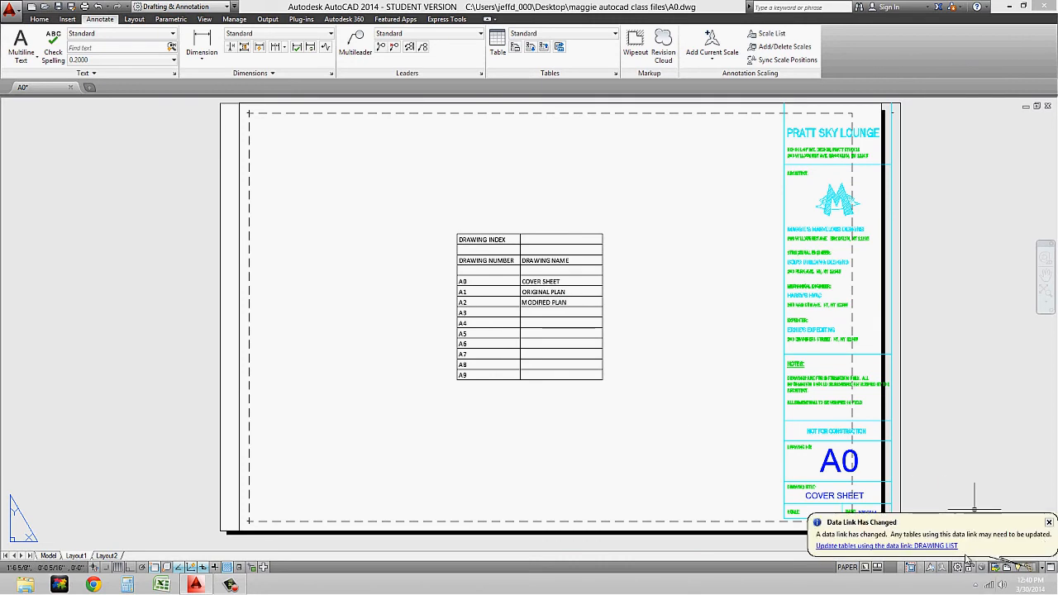
click(945, 546)
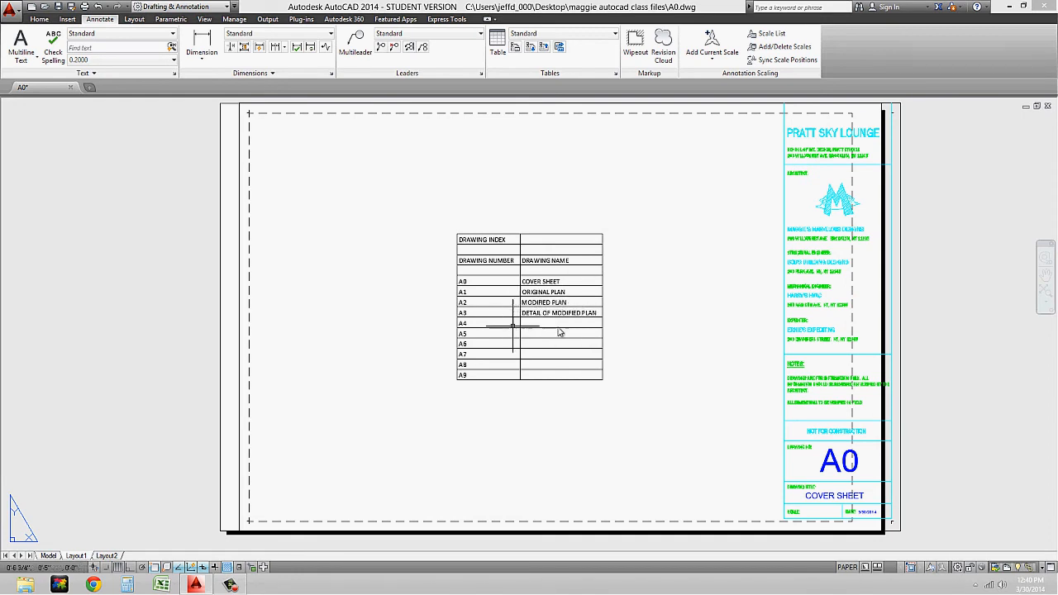
Step: Select all cells of the newly inserted drawing index table and set their cell locking to Unlocked
click(562, 314)
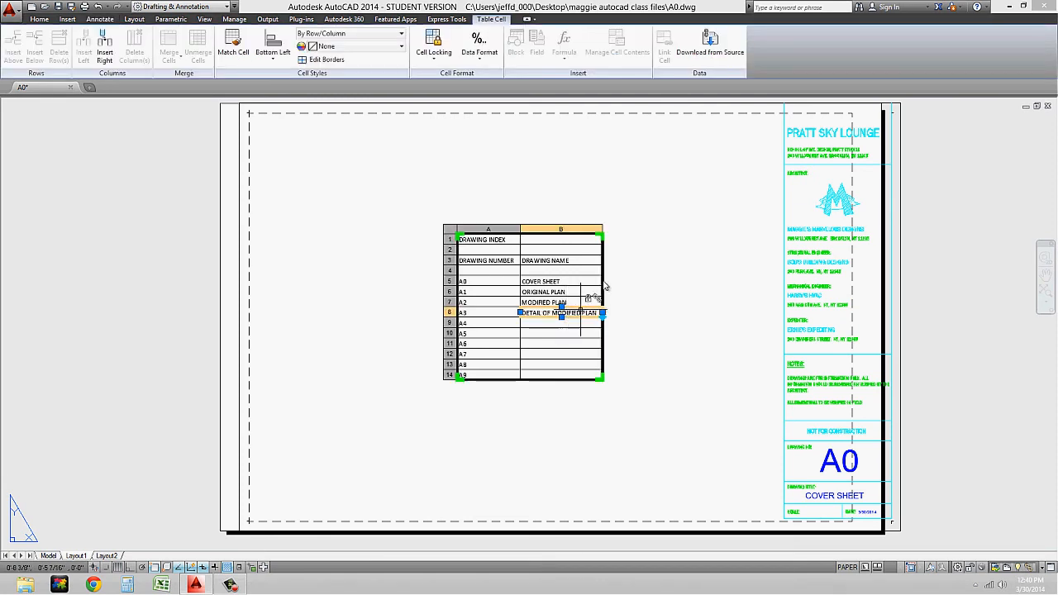
click(571, 238)
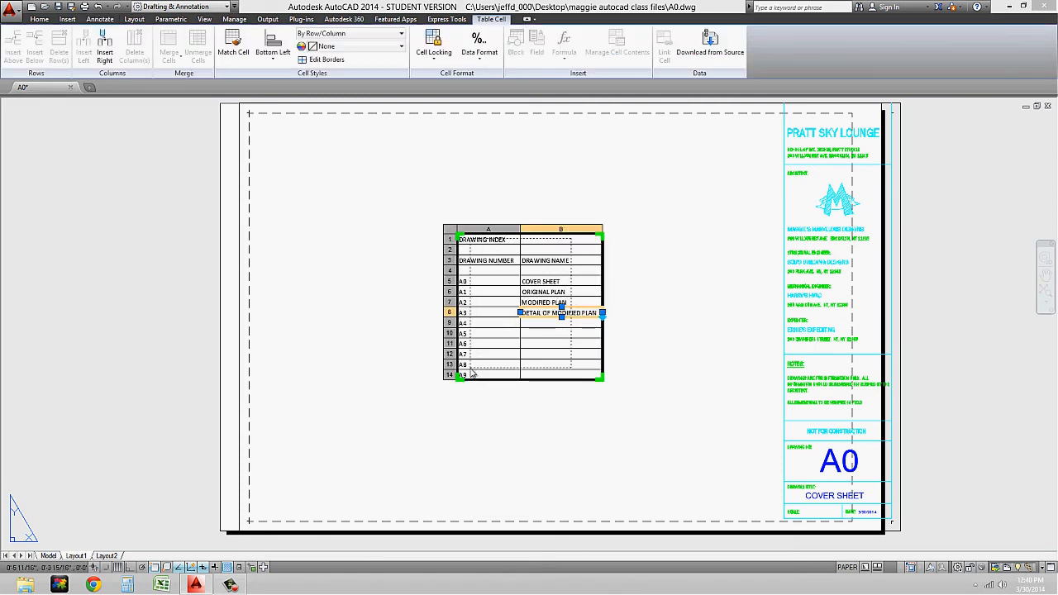
click(474, 382)
click(442, 62)
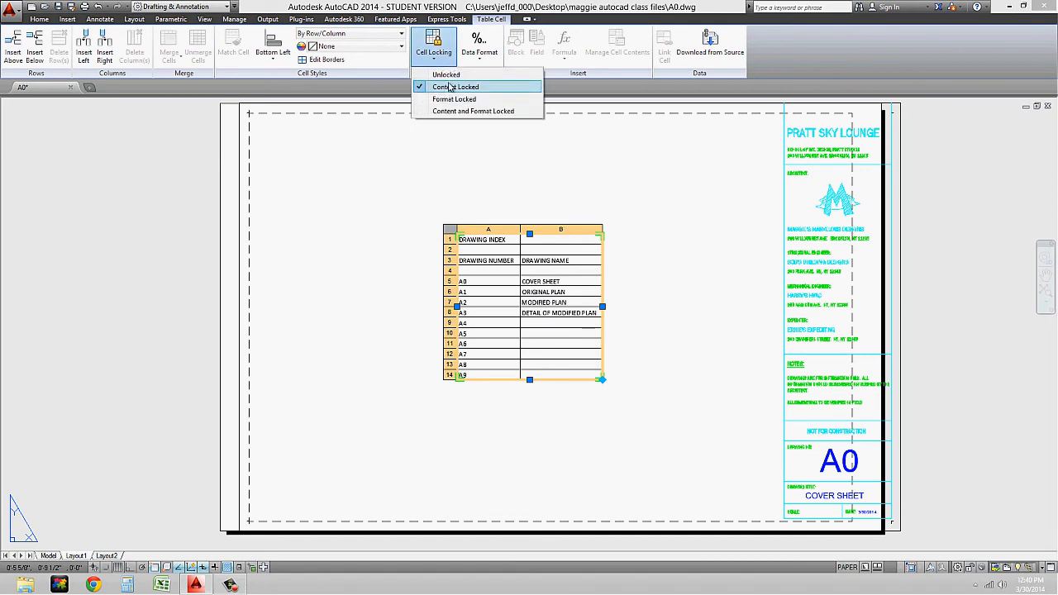
click(450, 77)
Step: Change the drawing name of A3 in the table to DETAIL OF MOD. PLAN
double_click(545, 312)
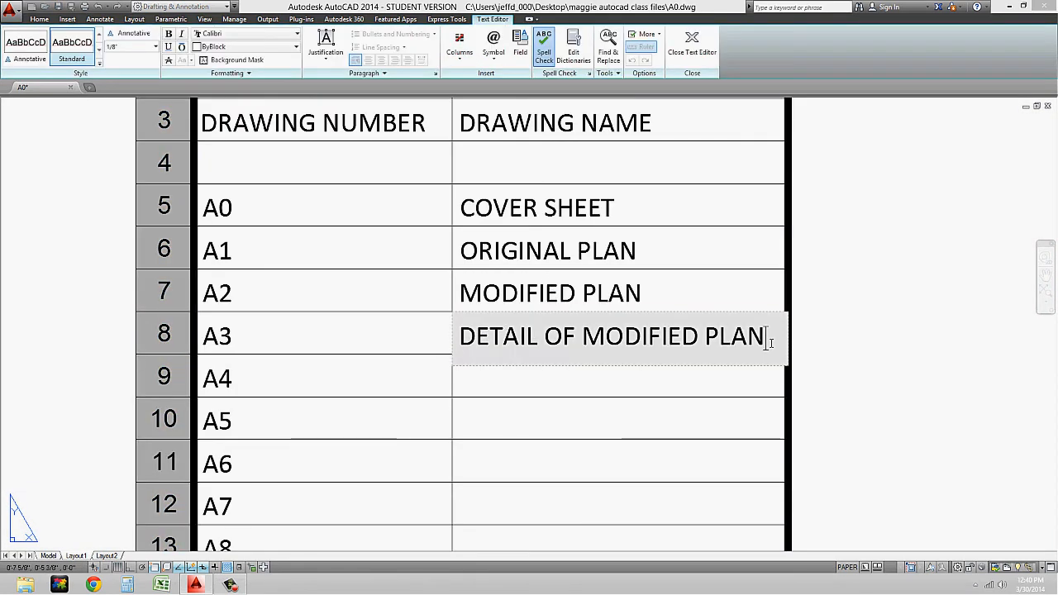
key(BackSpace)
key(BackSpace)
key(BackSpace)
key(BackSpace)
key(BackSpace)
key(BackSpace)
key(BackSpace)
key(BackSpace)
key(BackSpace)
key(BackSpace)
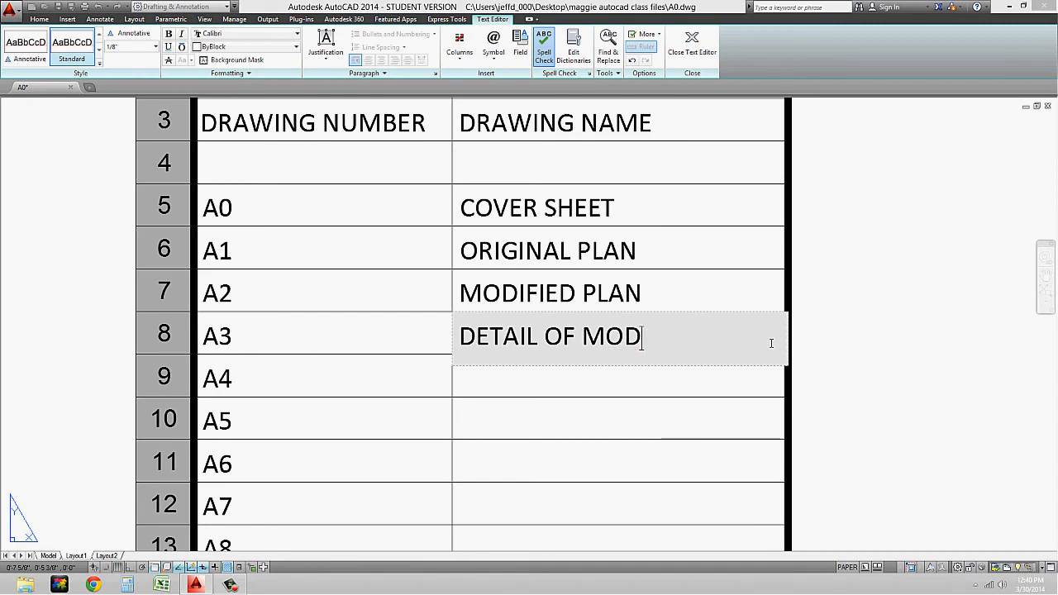
text(. PLAN)
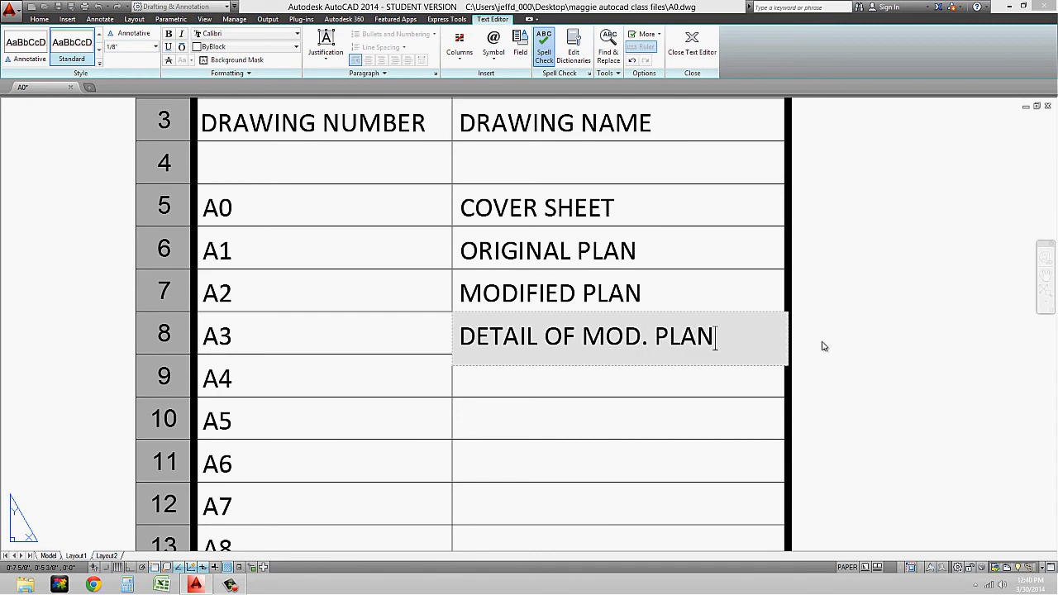
click(822, 346)
scroll(625, 302, down, 2)
scroll(637, 334, down, 2)
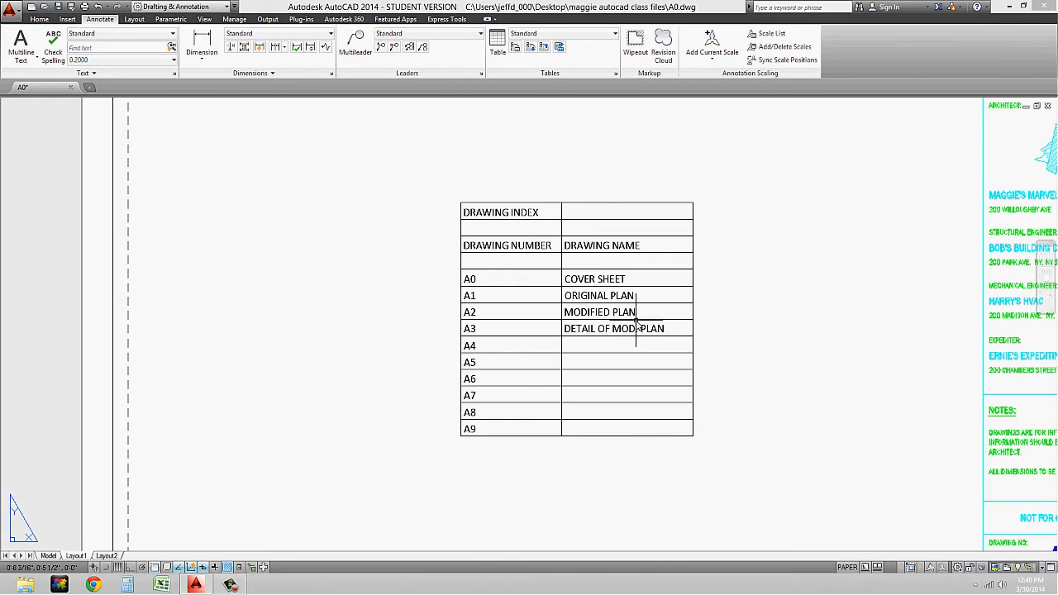
middle_drag(637, 328, 600, 339)
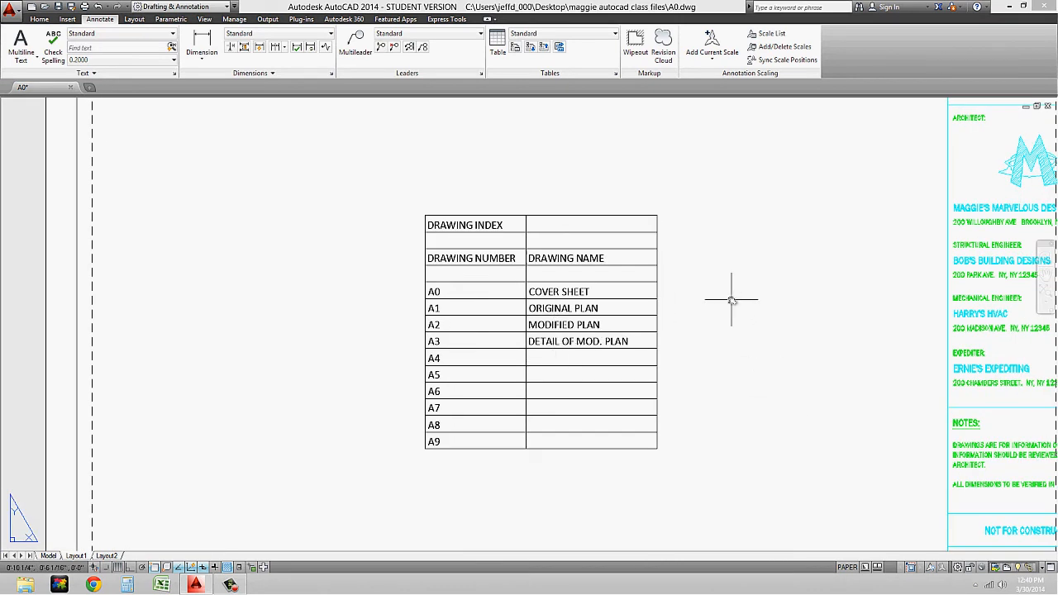
text(DATALINK)
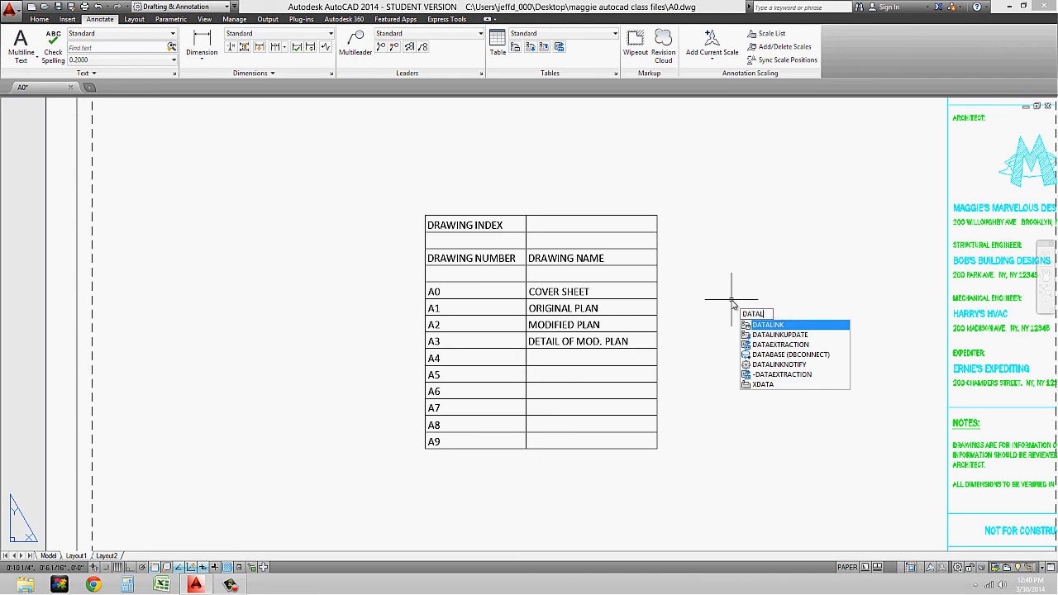
click(777, 334)
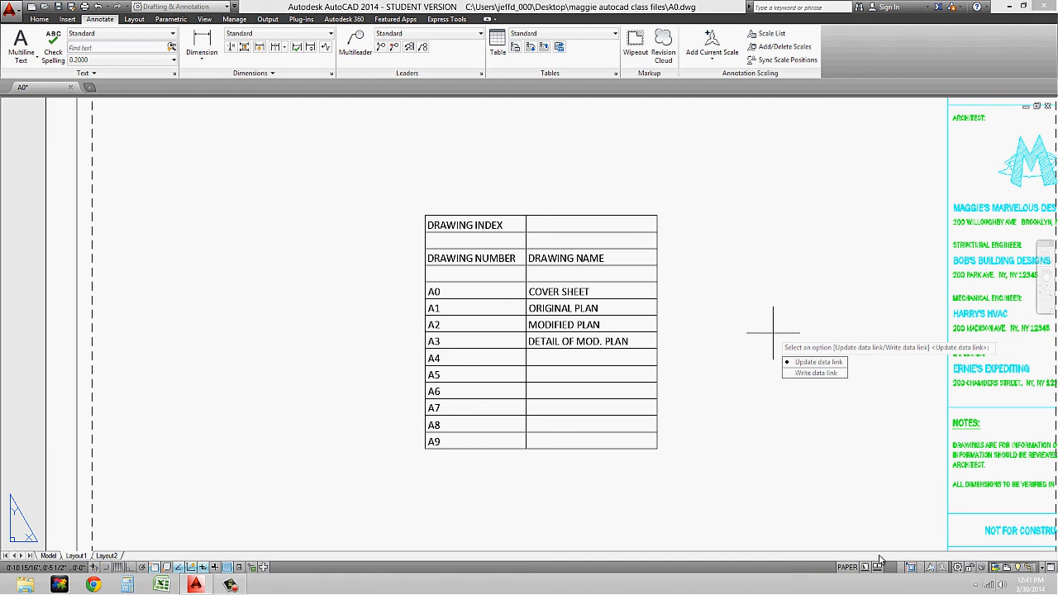
click(833, 362)
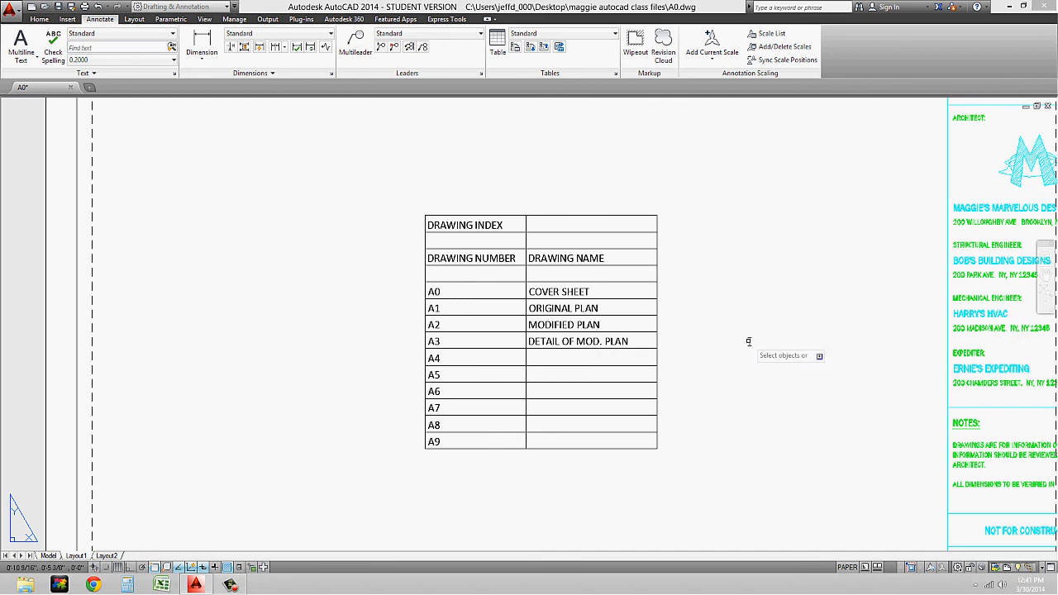
key(Escape)
Step: Write the edited drawing index table back to its Excel source with the Write data link option of DATALINKUPDATE
text(DTA)
key(BackSpace)
key(BackSpace)
key(BackSpace)
key(BackSpace)
text(ATALINK)
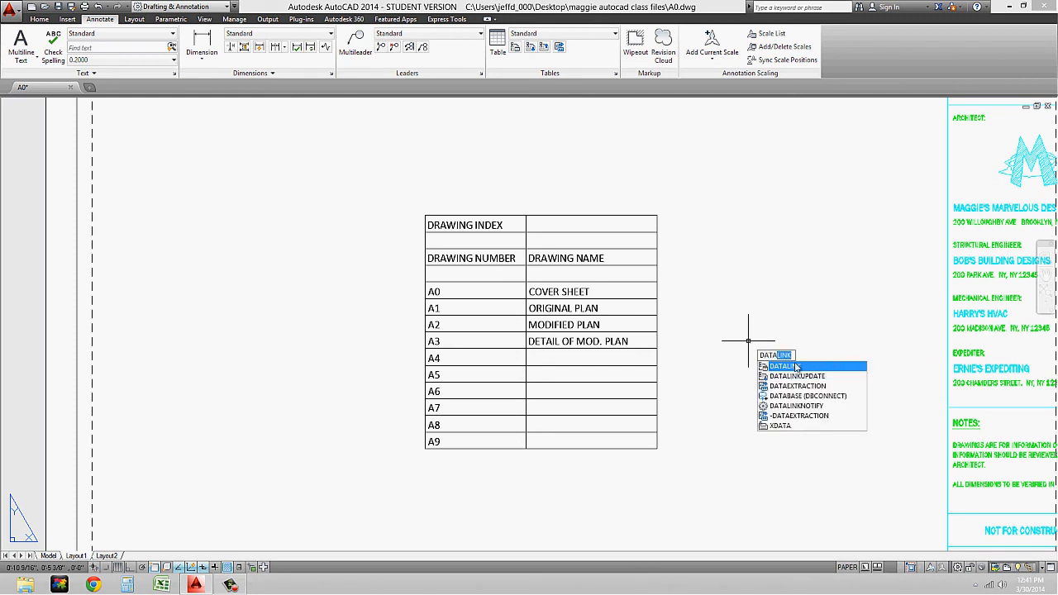
click(795, 376)
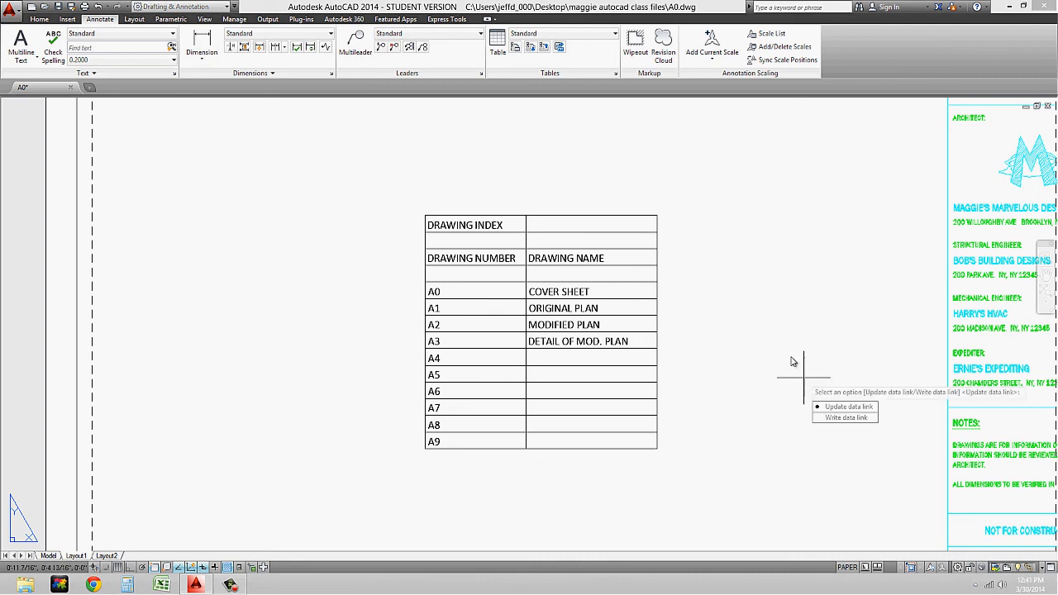
click(828, 419)
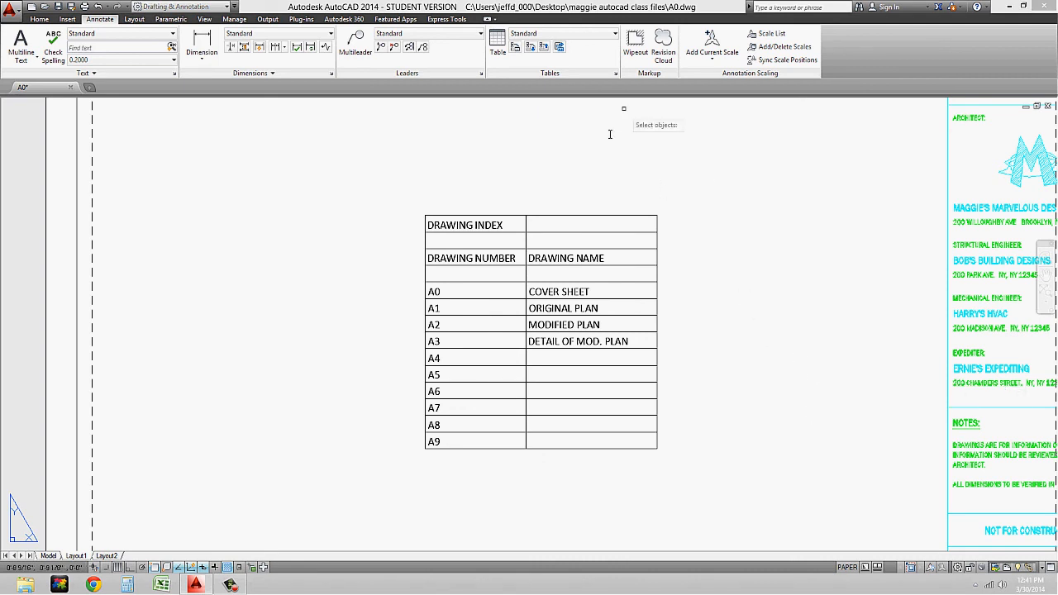
click(650, 215)
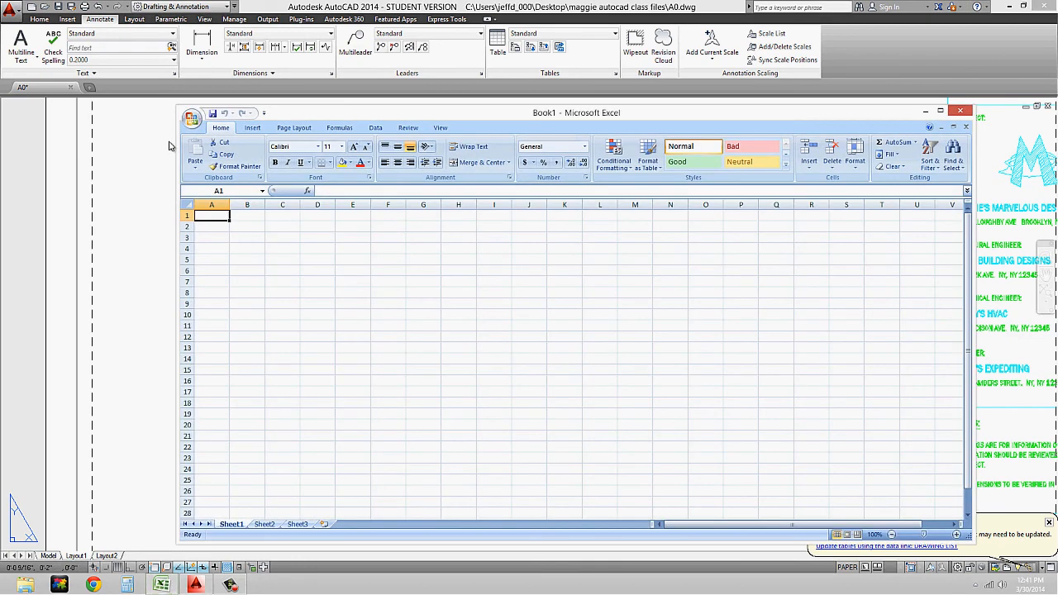
Step: Open the DRAWING LIST workbook in Excel to check the drawing name of A3, and close it again
click(191, 118)
click(273, 152)
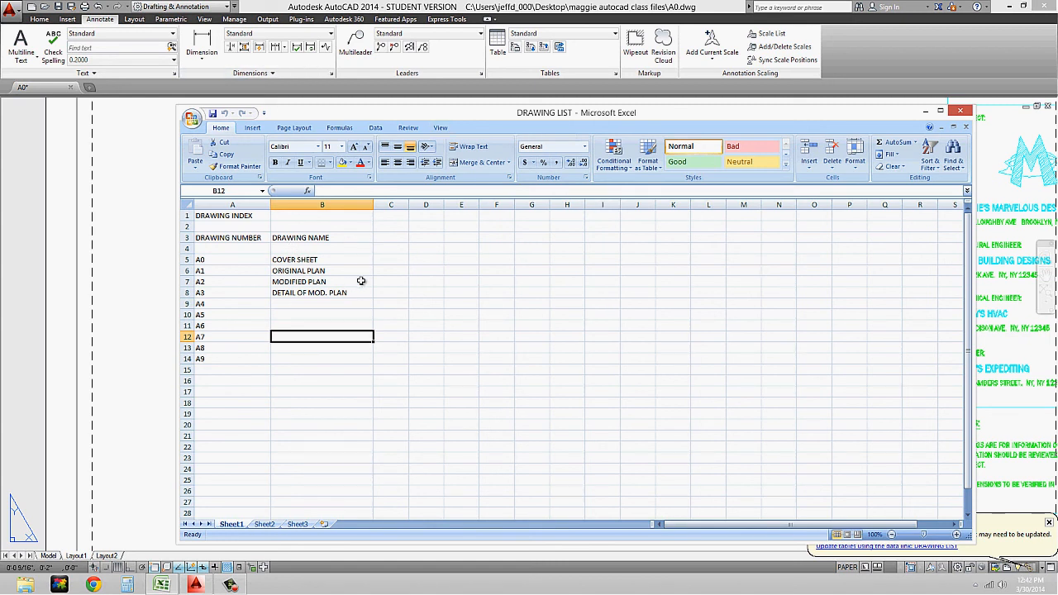
click(964, 111)
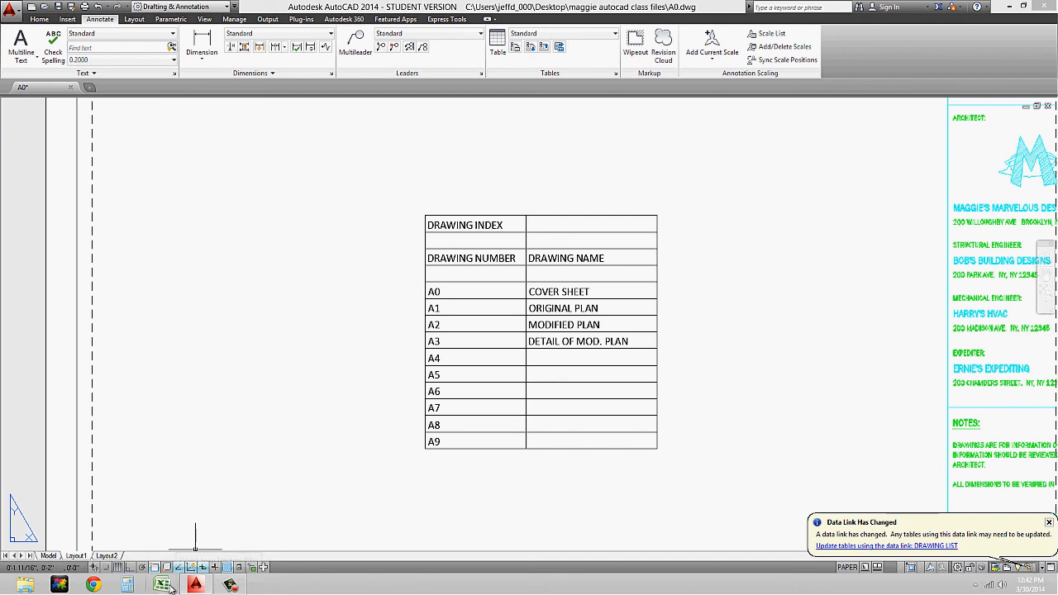
click(191, 118)
click(266, 152)
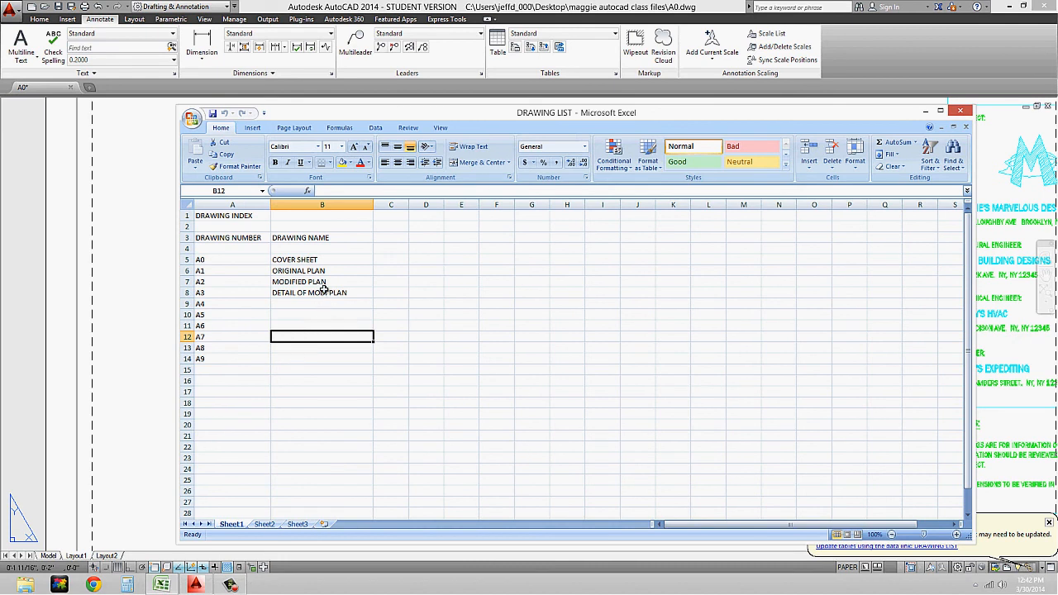
click(960, 110)
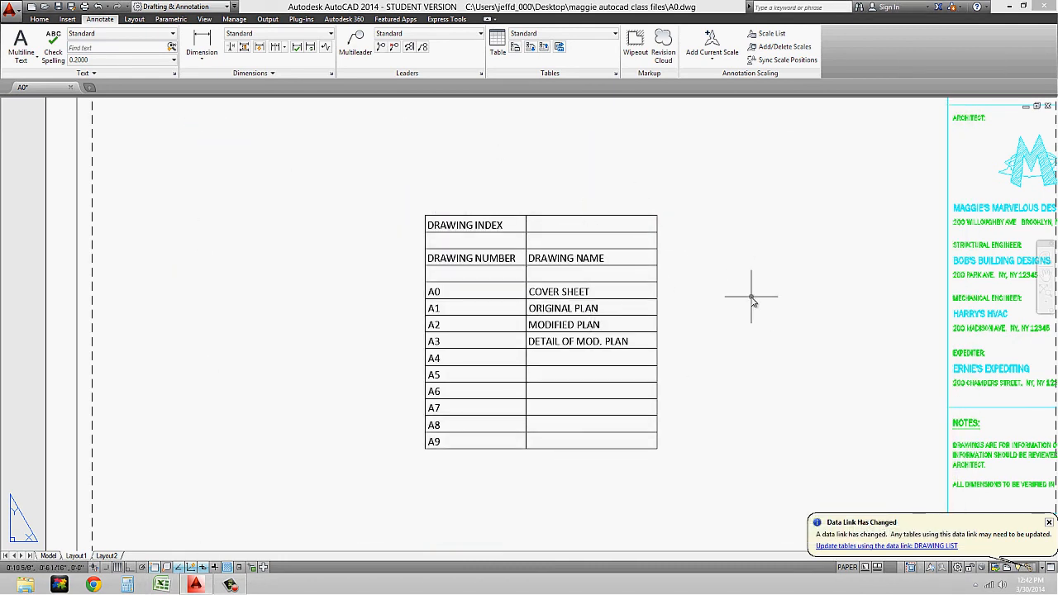
scroll(752, 301, down, 2)
middle_drag(752, 301, 692, 300)
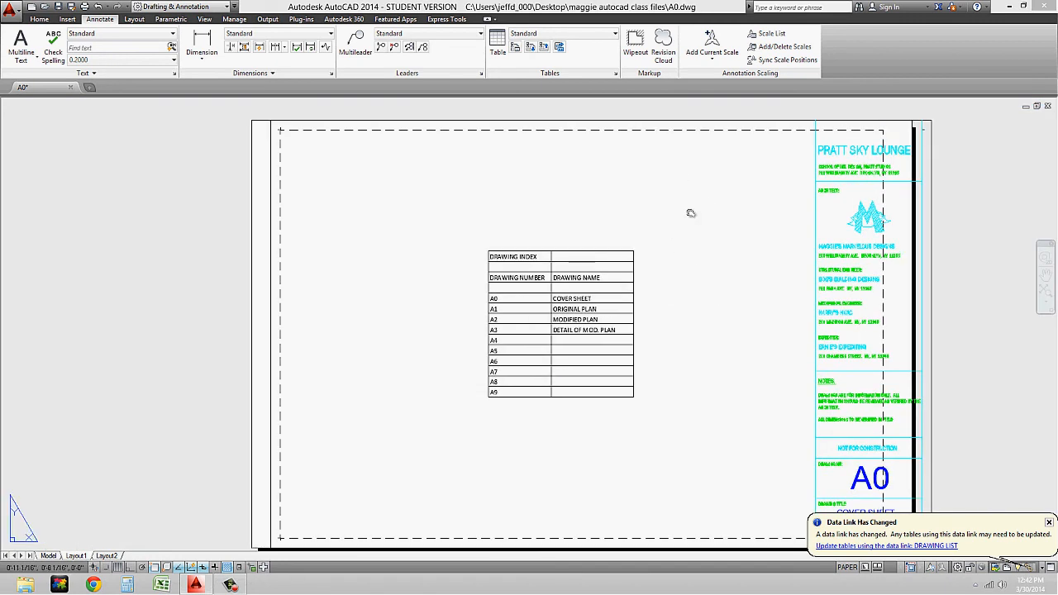
middle_drag(708, 226, 691, 212)
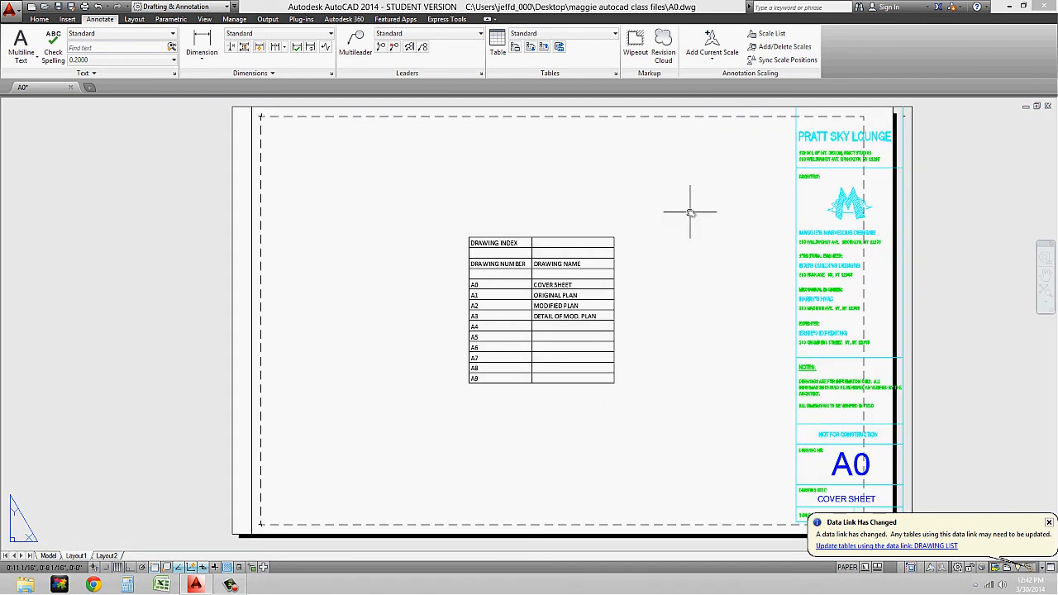